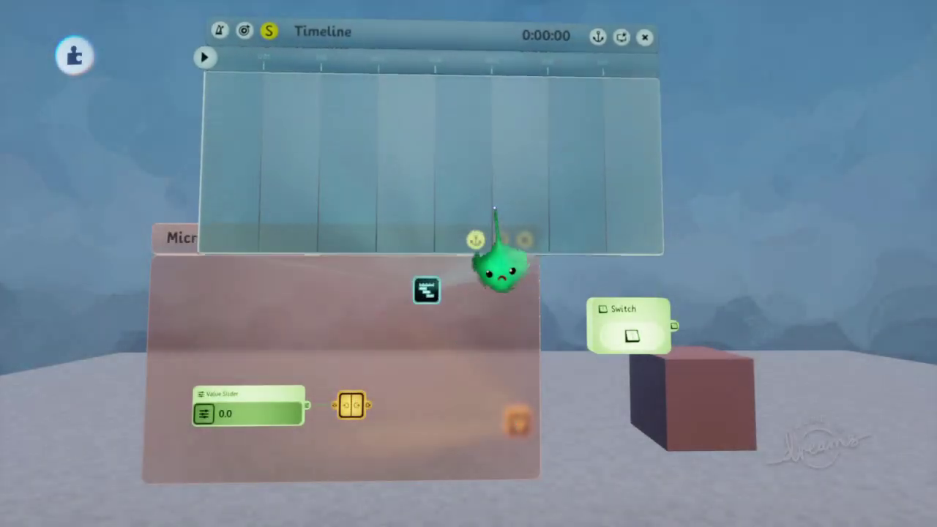
Position the timeline above the microchip and delete the blended keyframe at its start.
drag(495, 210, 506, 161)
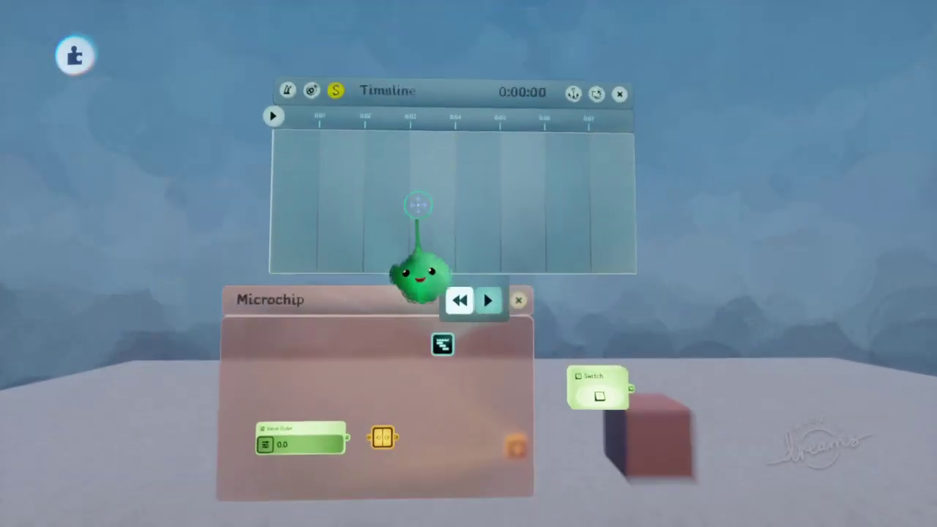
click(427, 104)
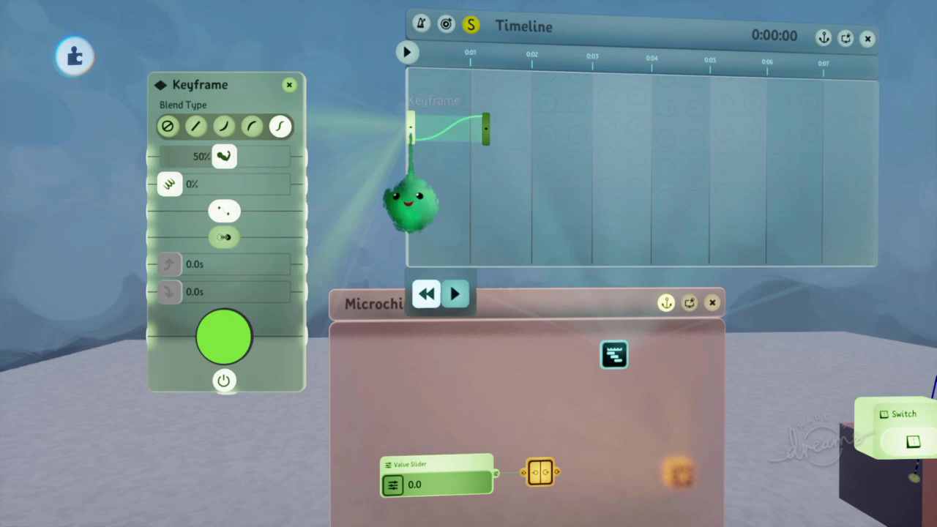
key(Delete)
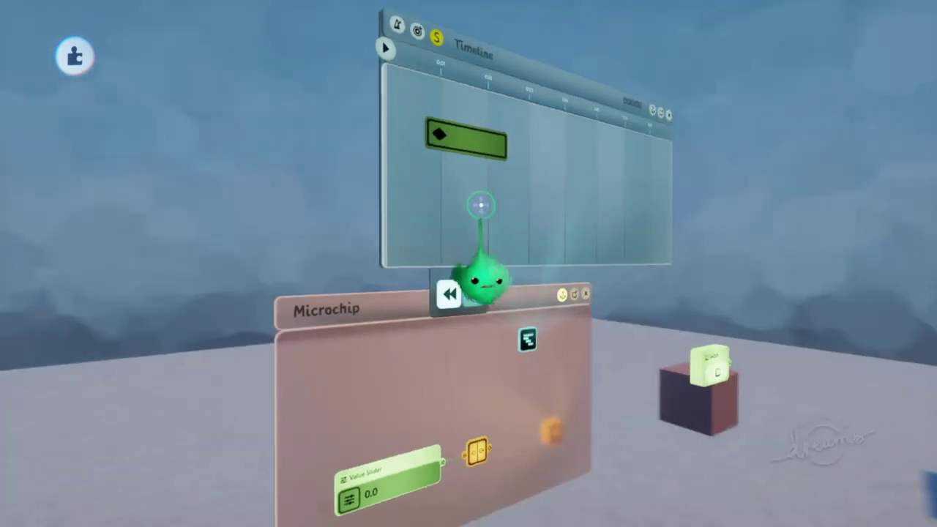
Play the timeline to preview how the stretched keyframe moves the block.
key(Right)
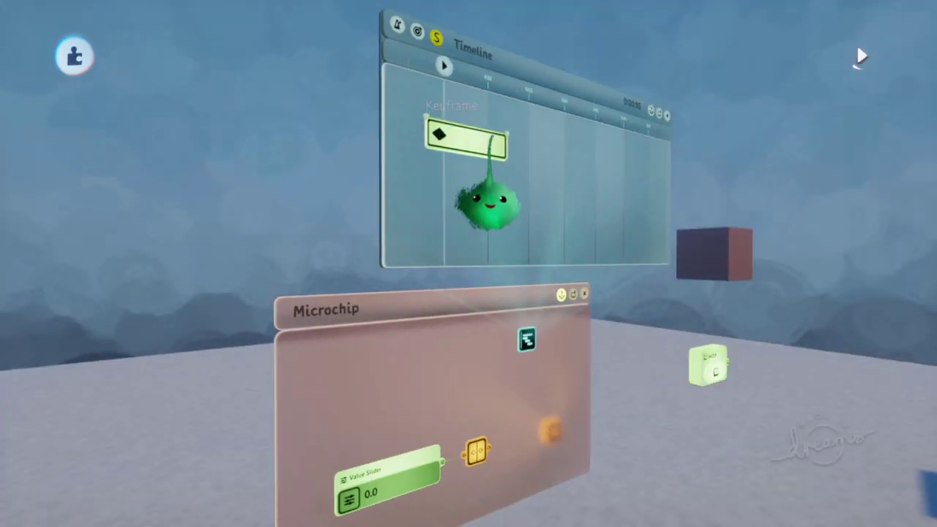
drag(465, 150, 507, 155)
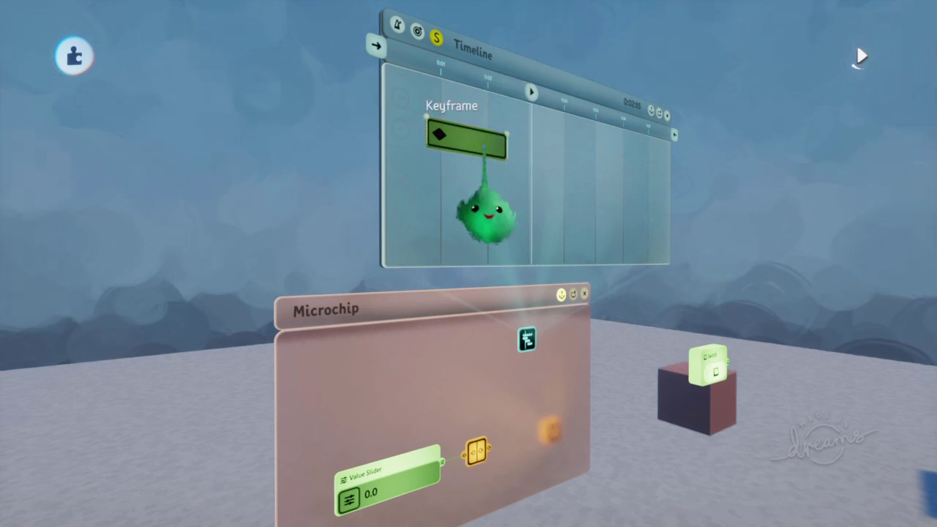
middle_drag(500, 155, 472, 143)
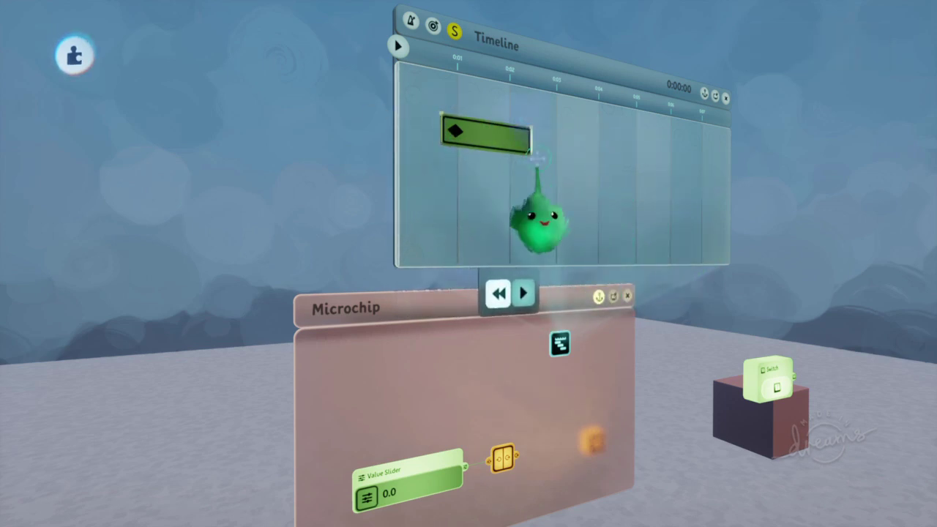
Record a keyframe at the timeline's start with the block on the ground and another at about 0:01:20 with the block raised.
click(289, 177)
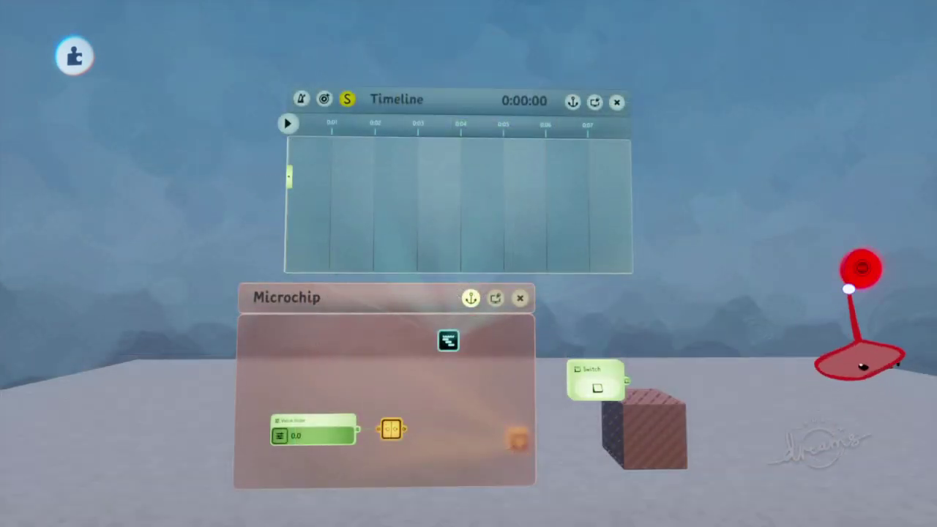
click(855, 278)
click(422, 100)
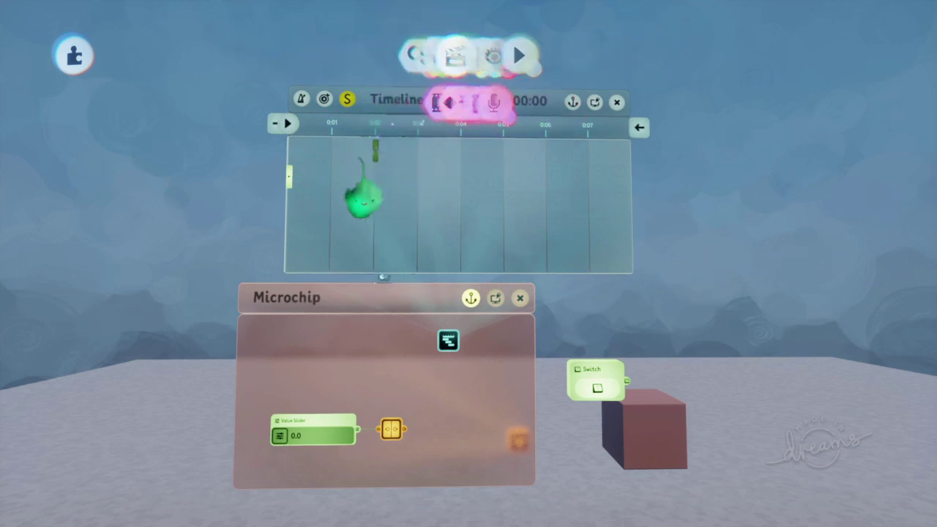
click(342, 176)
drag(673, 410, 708, 241)
click(860, 270)
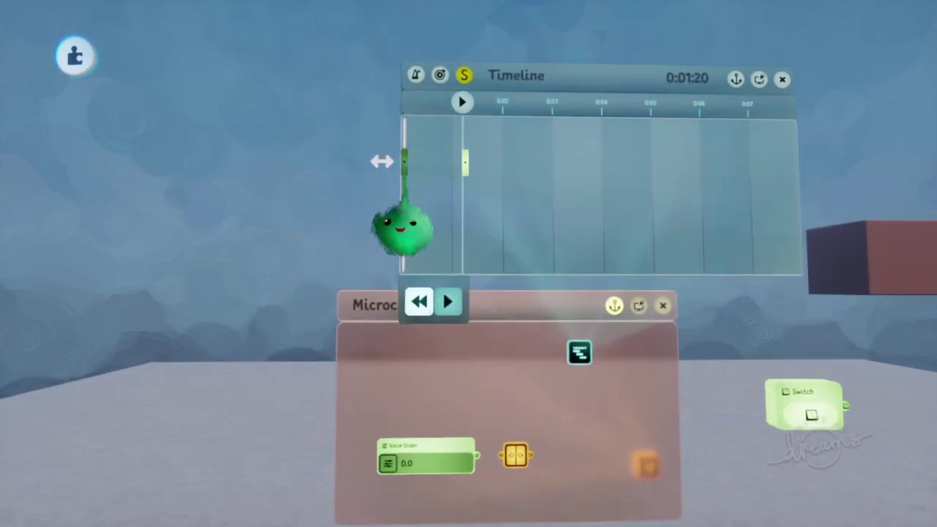
Try the linear and Ease Both blend types on the first keyframe and preview the block's movement between the two keyframes.
click(404, 158)
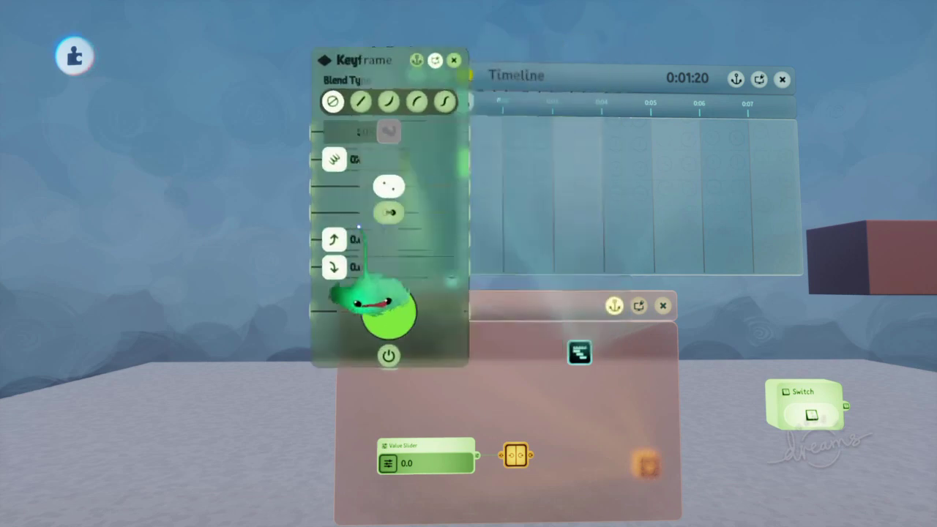
click(196, 126)
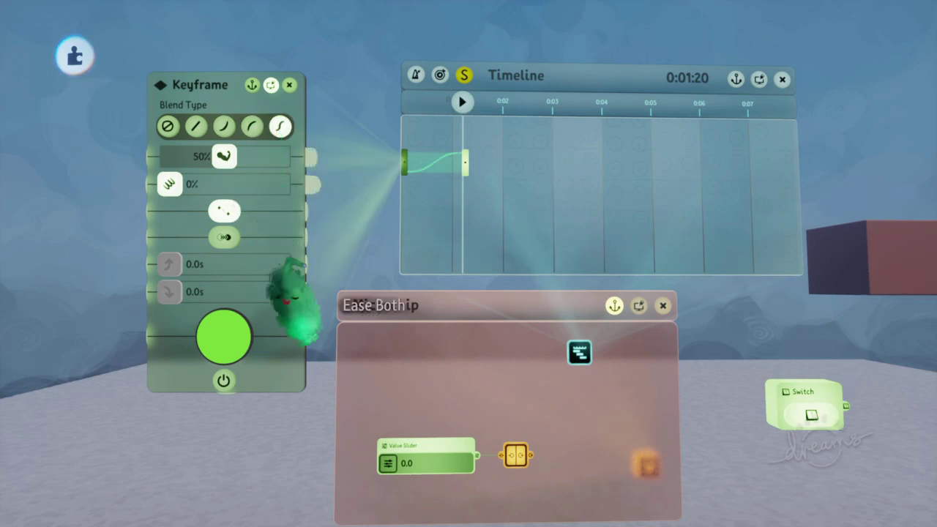
key(Left)
key(Right)
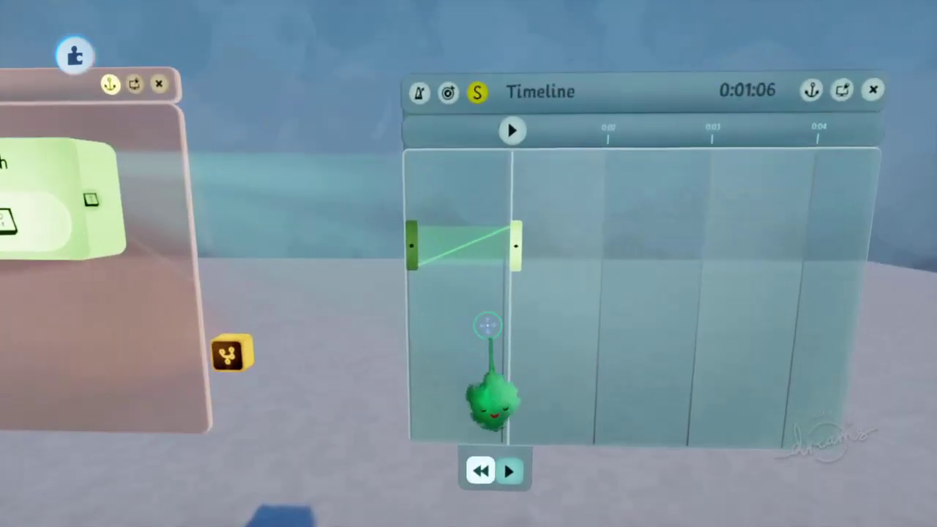
key(Left)
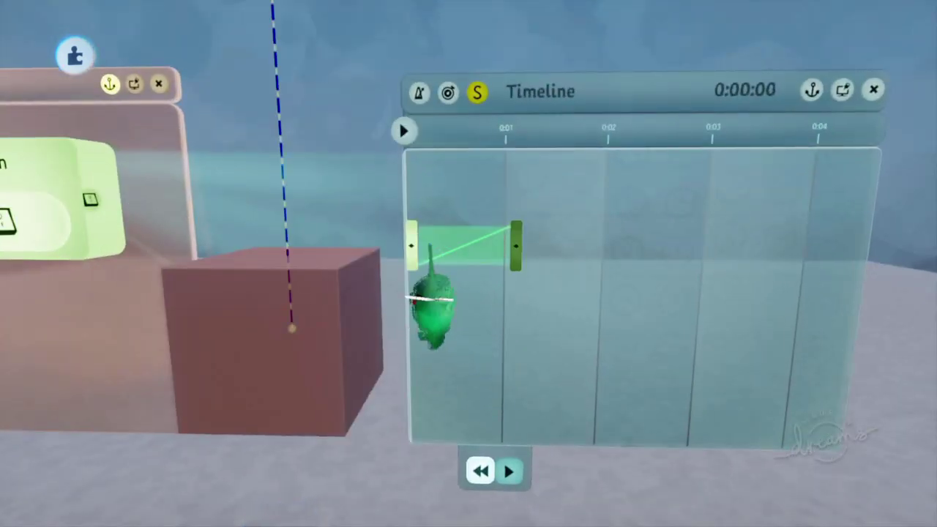
Extend the microchip canvas downward and place two value sliders side by side in its lower area.
middle_drag(414, 249, 427, 391)
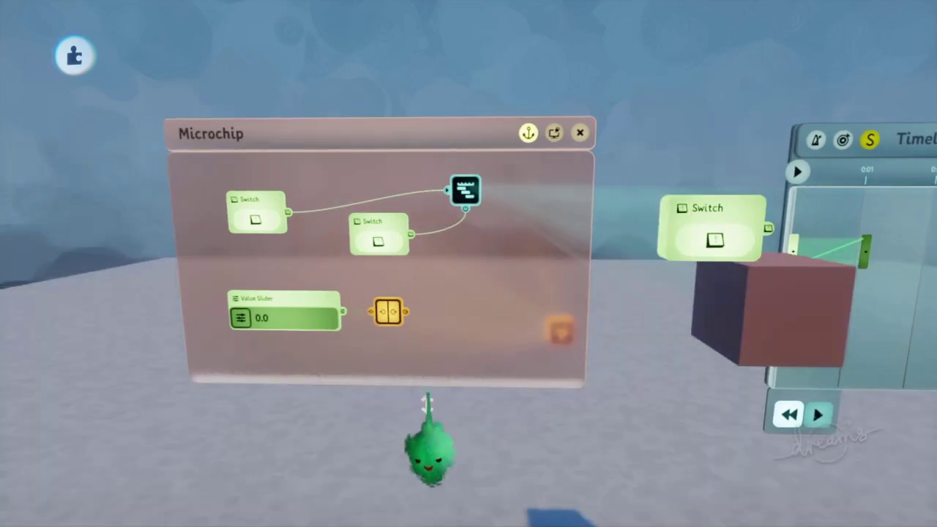
drag(427, 388, 424, 497)
drag(432, 429, 443, 291)
middle_drag(442, 291, 435, 205)
click(470, 58)
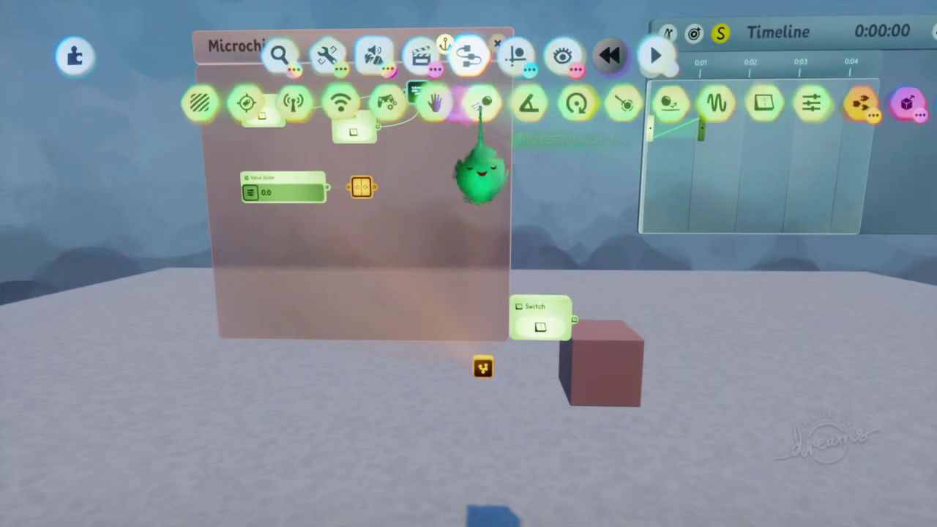
click(812, 103)
click(338, 275)
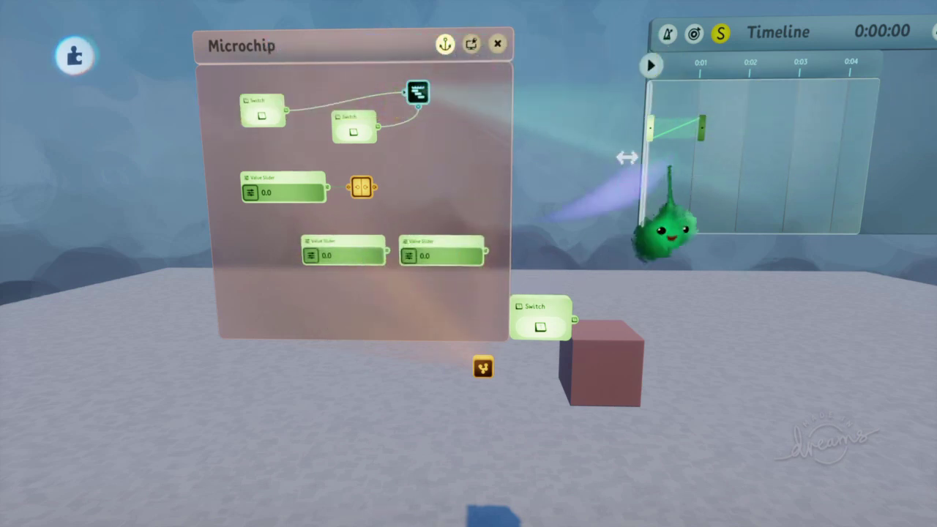
Record the left value slider at 1.0 in the first keyframe and the right one at 1.0 in the second keyframe.
mouse_move(659, 192)
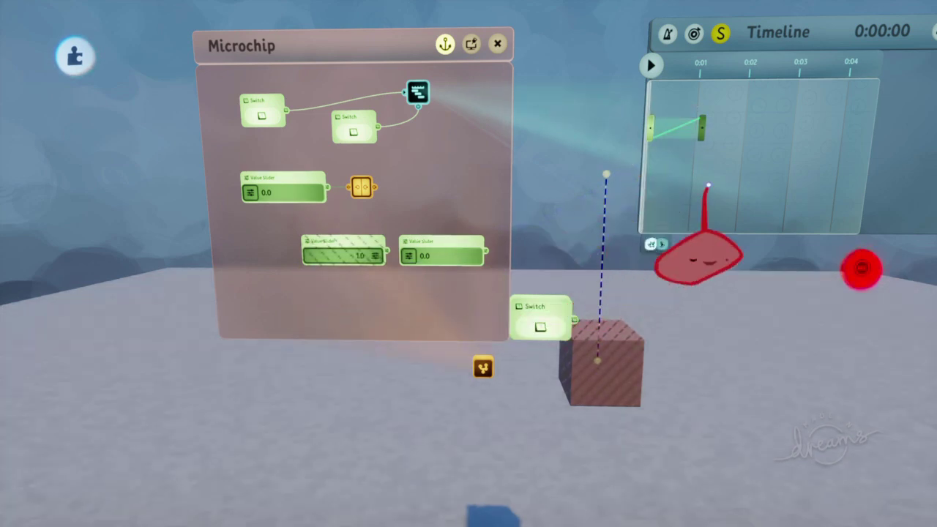
click(709, 183)
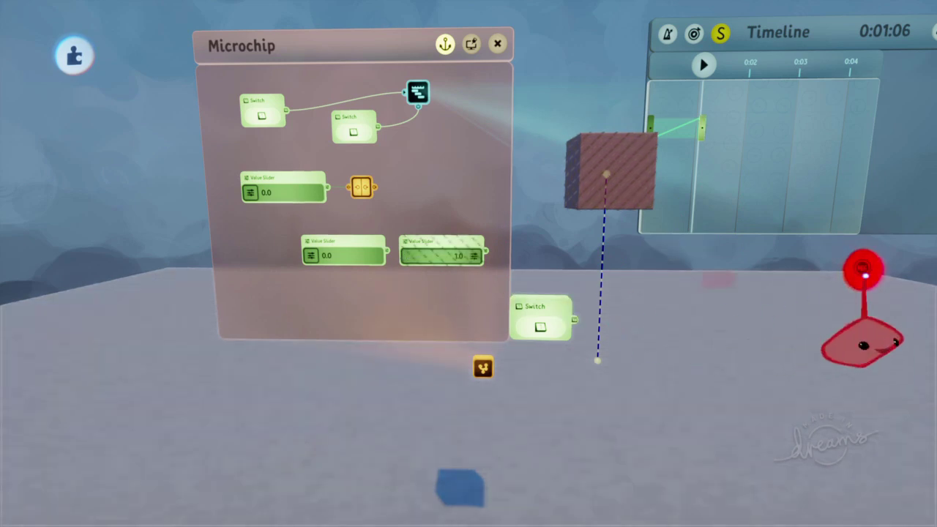
click(864, 269)
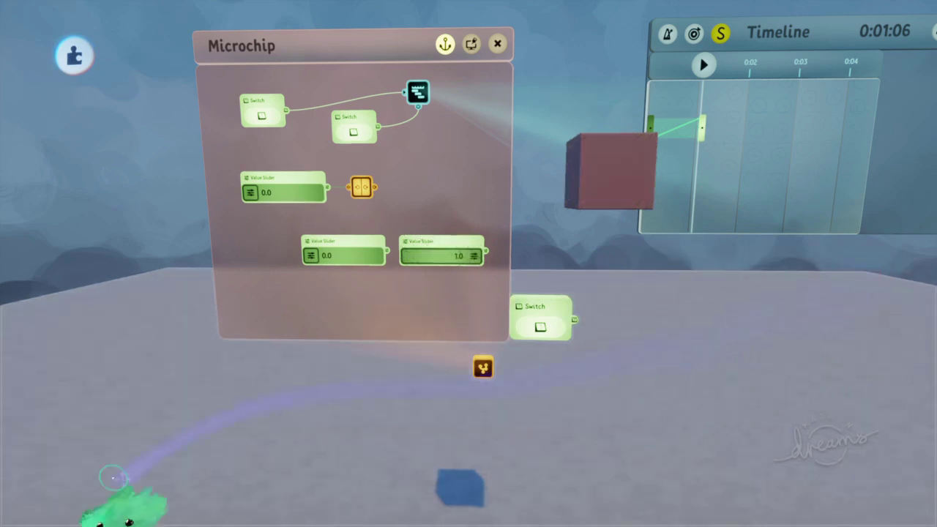
key(Left)
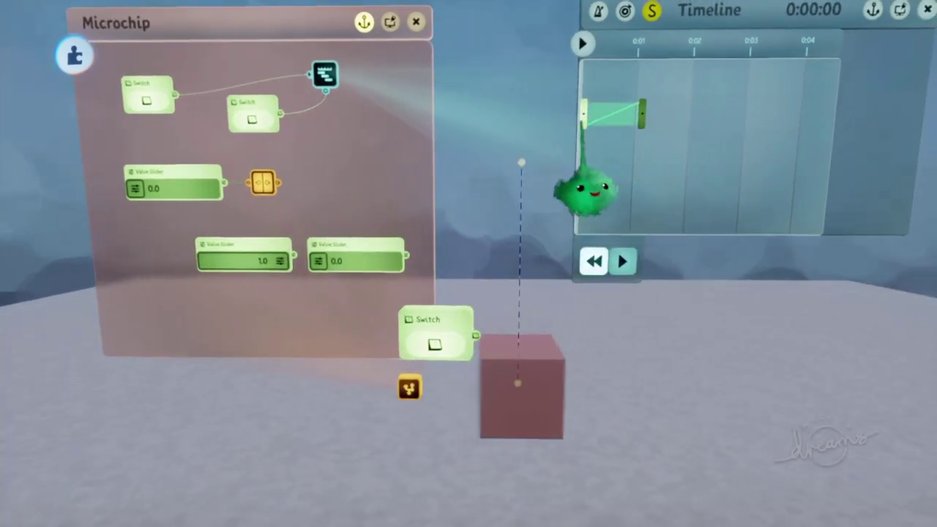
middle_drag(622, 133, 454, 378)
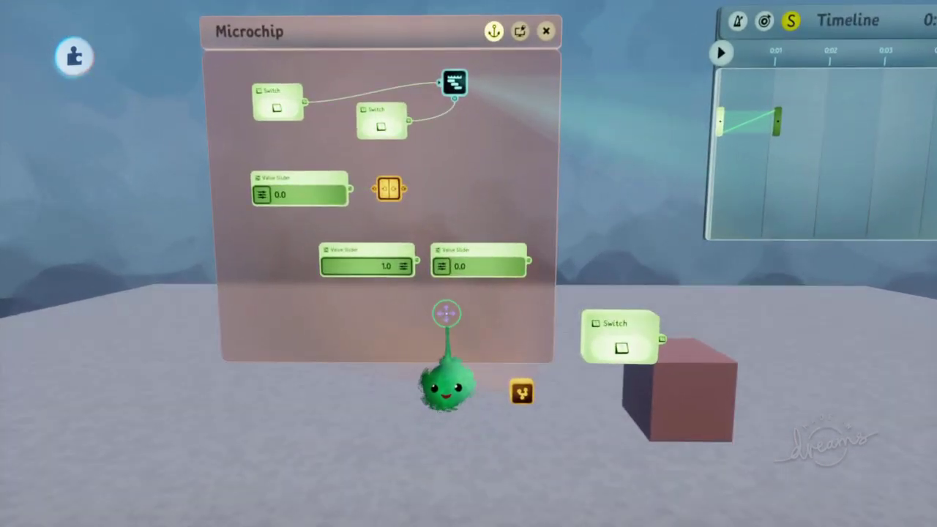
Shorten the timeline to end at the second keyframe and enlarge it beside the microchip.
mouse_move(719, 166)
middle_drag(730, 98, 665, 188)
drag(682, 182, 545, 179)
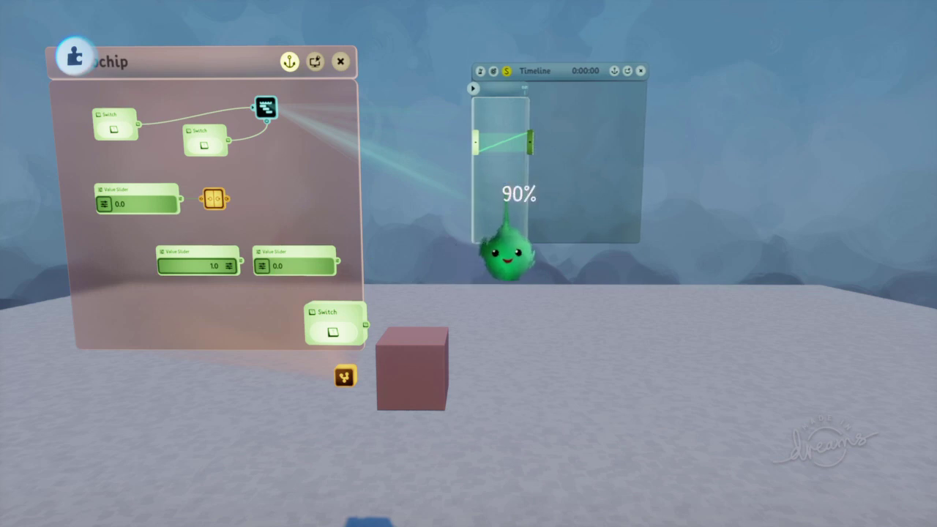
scroll(511, 207, up, 6)
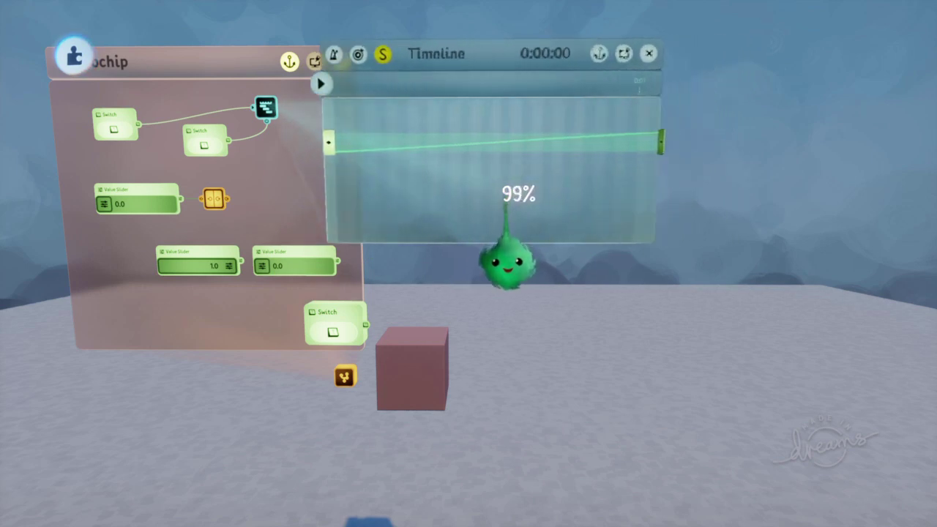
drag(513, 183, 570, 185)
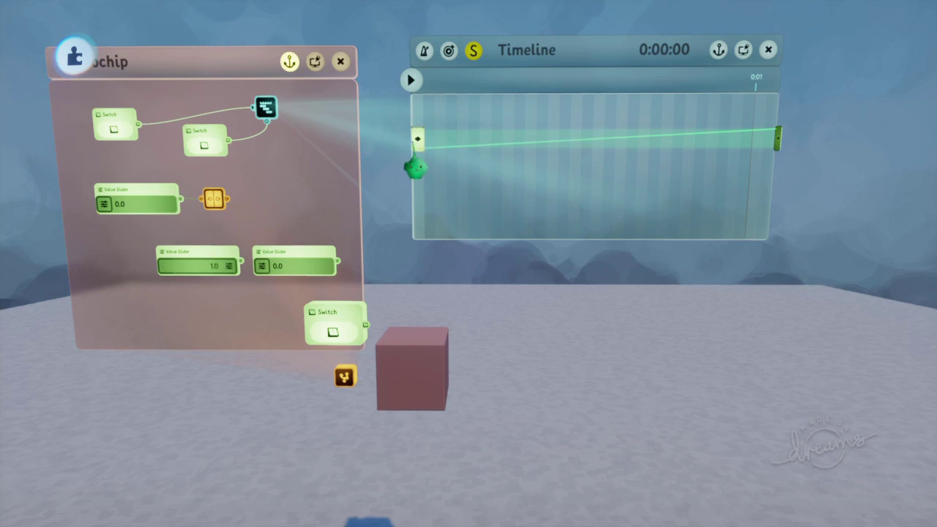
middle_drag(443, 224, 509, 219)
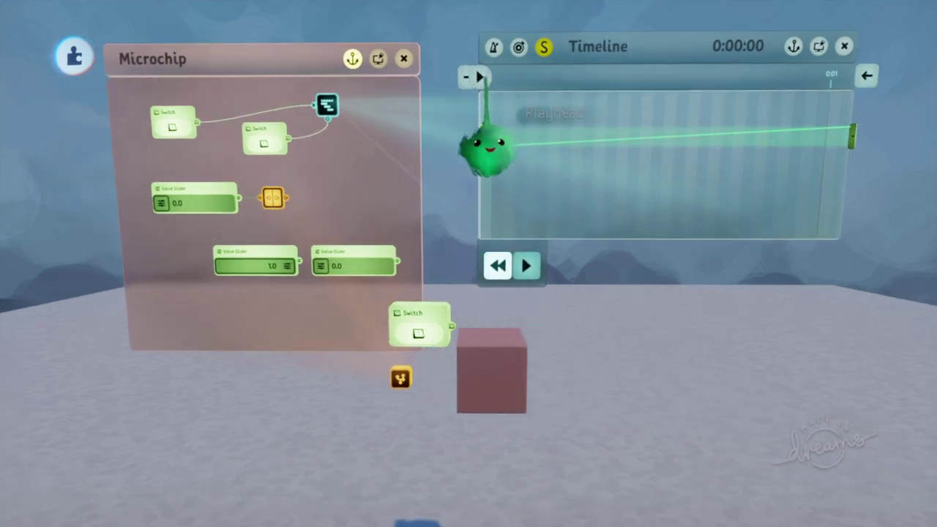
Test the keyframed left slider by hand and scrub the playhead between the keyframes to examine how the sliders and block blend.
drag(488, 147, 455, 156)
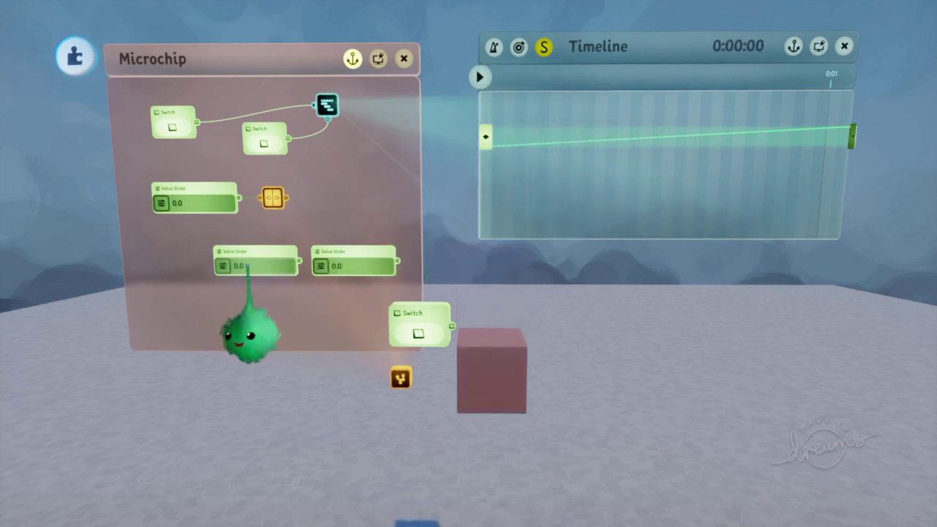
drag(249, 262, 307, 255)
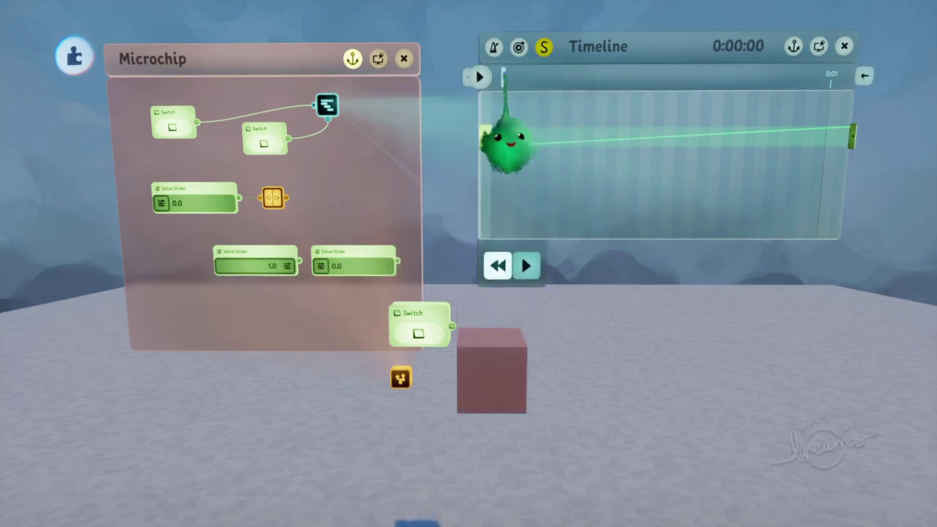
drag(482, 77, 594, 74)
drag(592, 143, 549, 154)
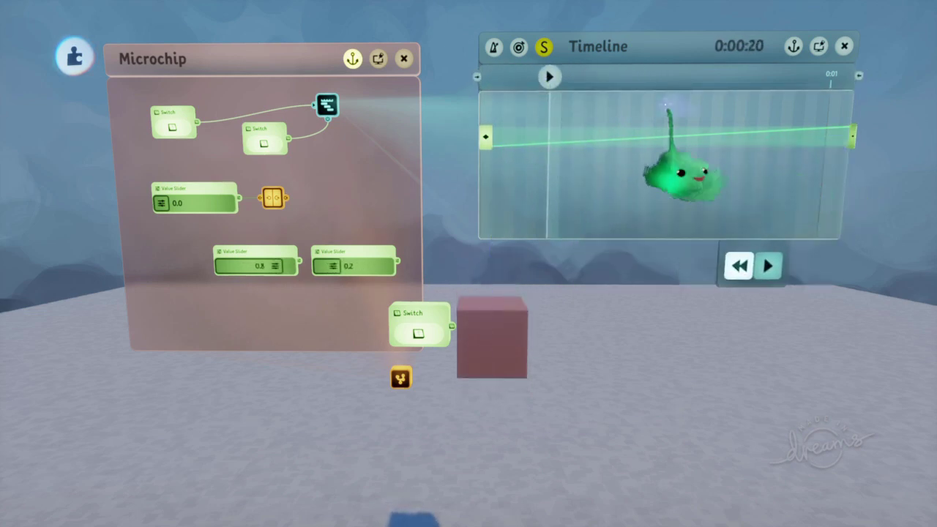
drag(550, 76, 479, 76)
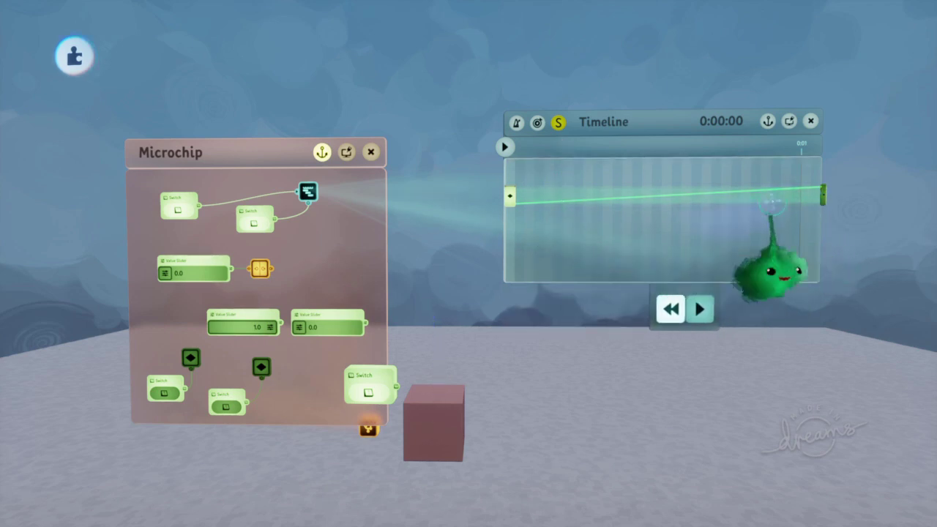
drag(583, 145, 750, 145)
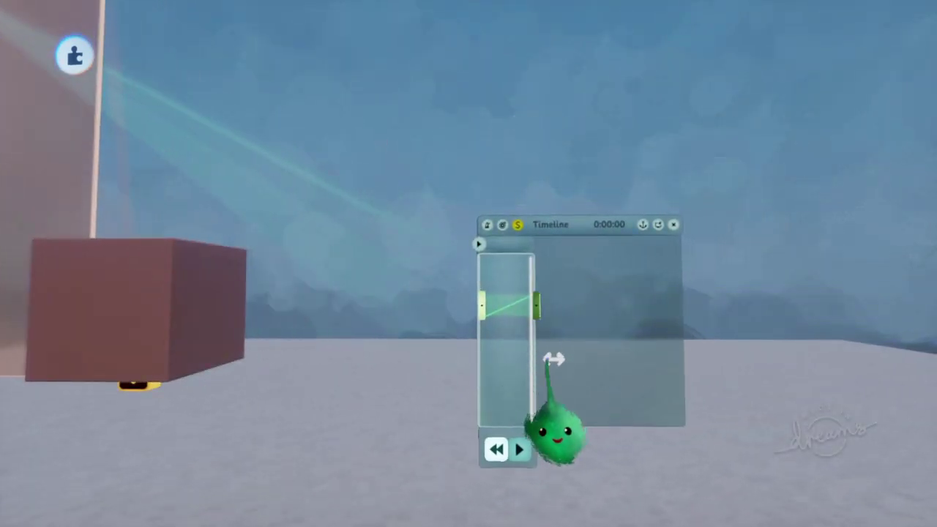
With the timeline in bars and beats, copy the first keyframe an equal distance past the second and end the timeline there.
drag(554, 360, 675, 353)
click(590, 200)
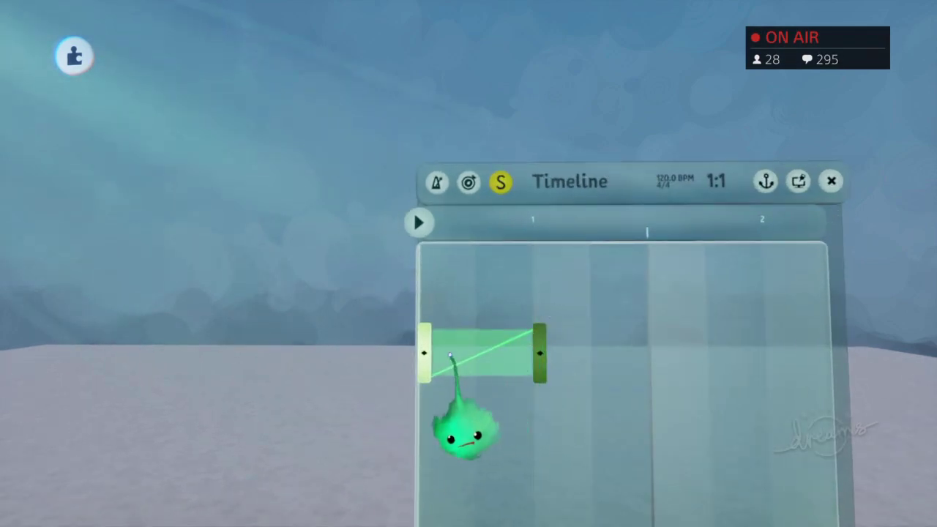
drag(425, 353, 656, 352)
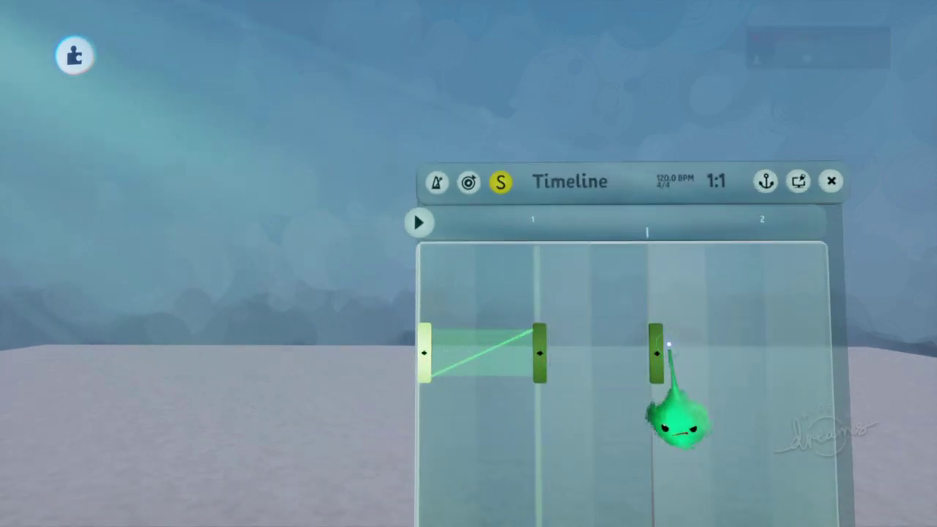
drag(815, 375, 650, 374)
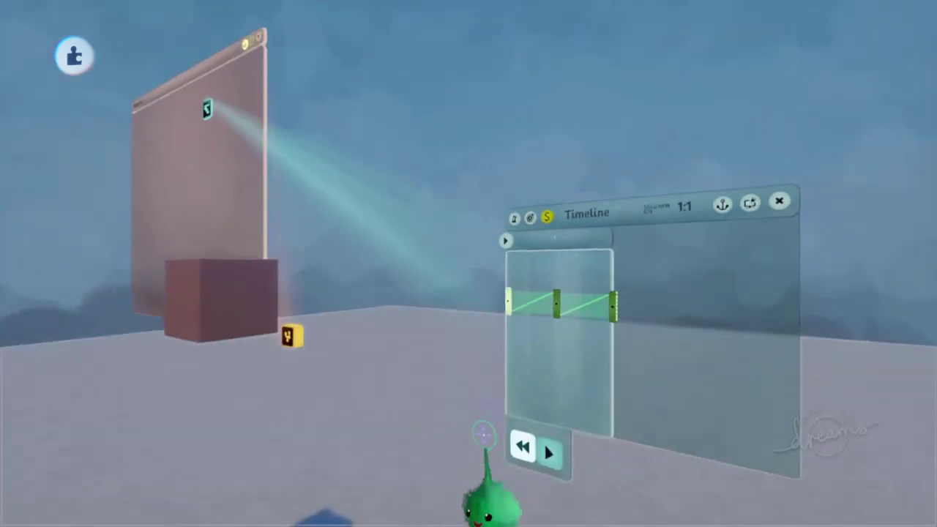
Play the timeline to check the block's motion through all three keyframes and stop playback.
key(space)
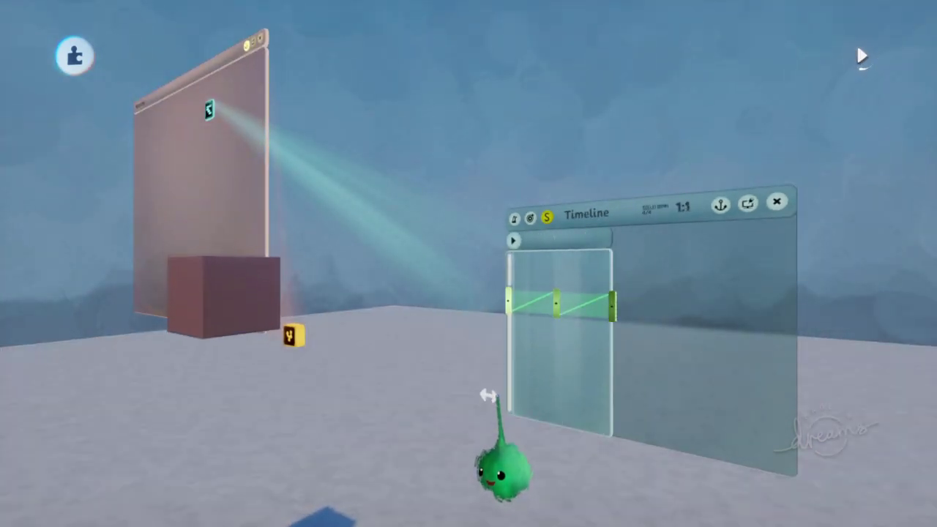
key(space)
middle_drag(534, 363, 565, 439)
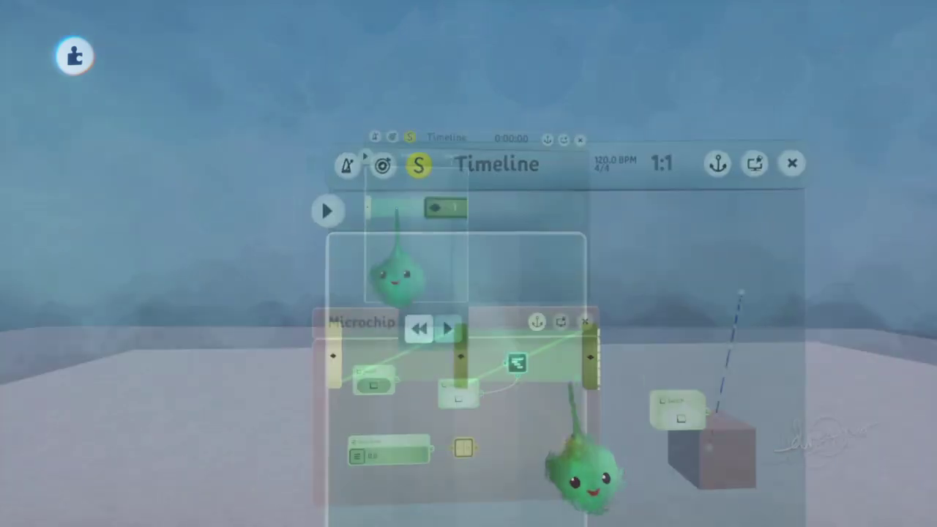
Extend the timeline past the end of the stretched second keyframe and shorten it again so its end cuts through that keyframe.
middle_drag(402, 221, 318, 117)
drag(318, 117, 491, 373)
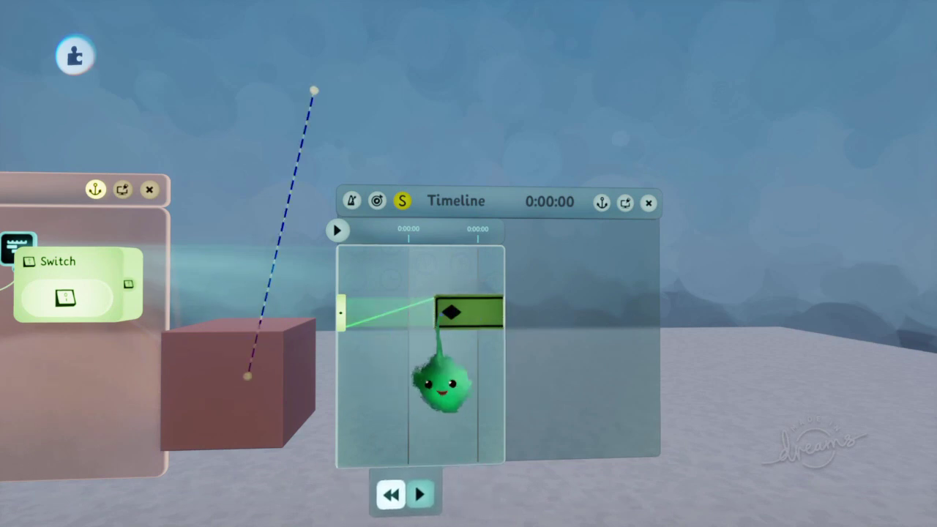
drag(489, 347, 686, 347)
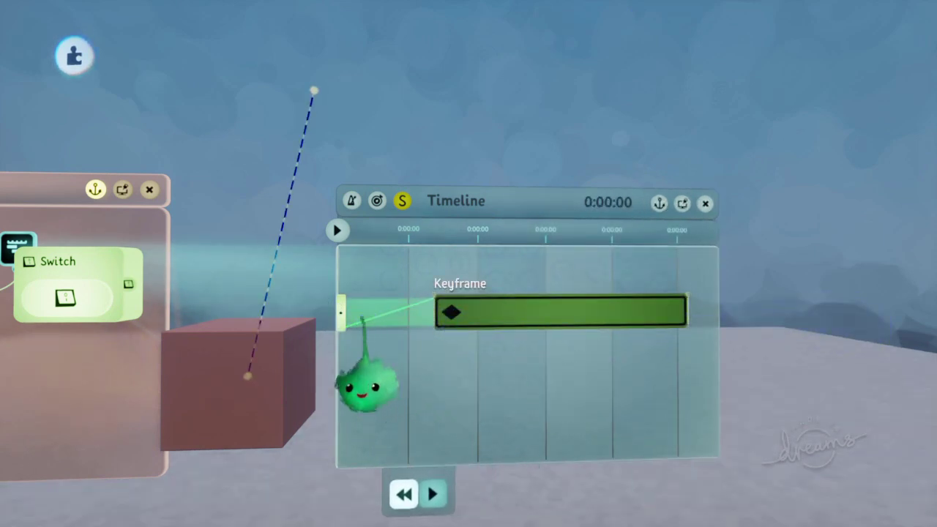
drag(711, 367, 483, 370)
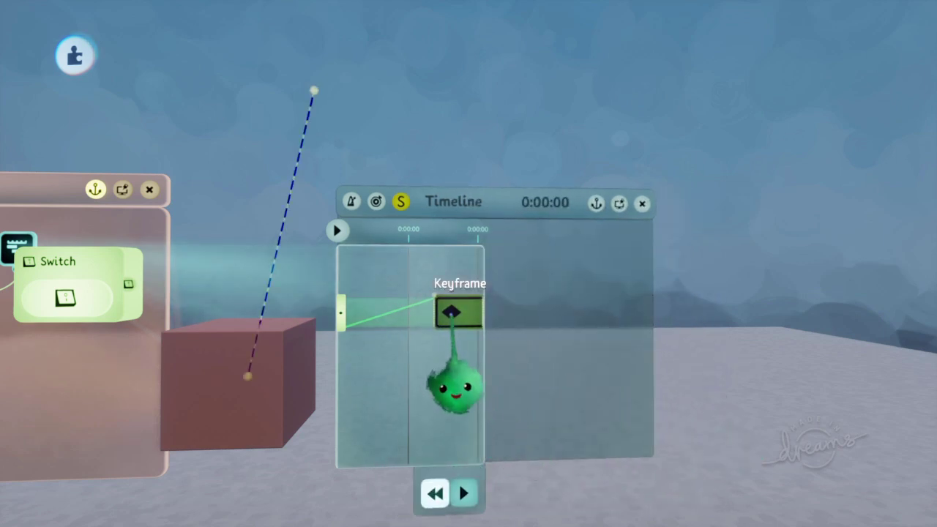
Give the second keyframe a slow-start blend curve, open its recorded state to inspect the raised block, and close it.
click(451, 313)
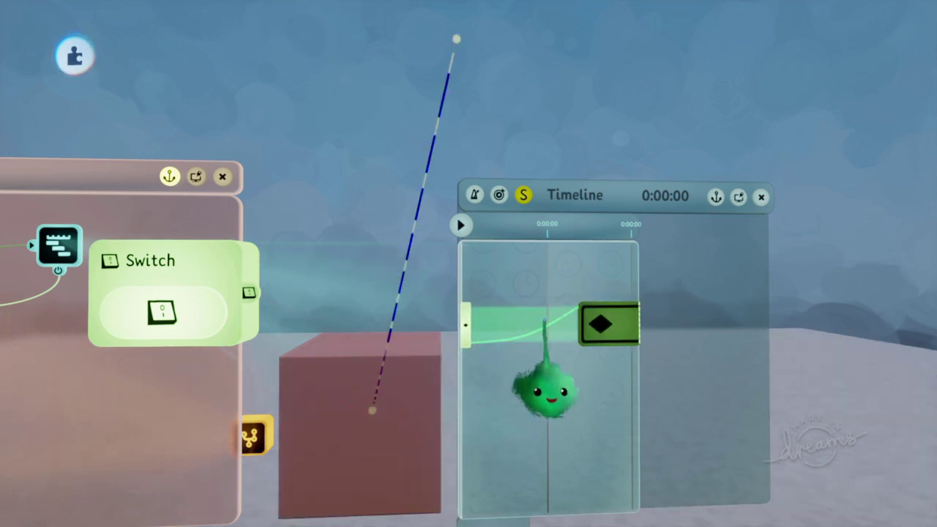
click(607, 324)
scroll(384, 416, up, 5)
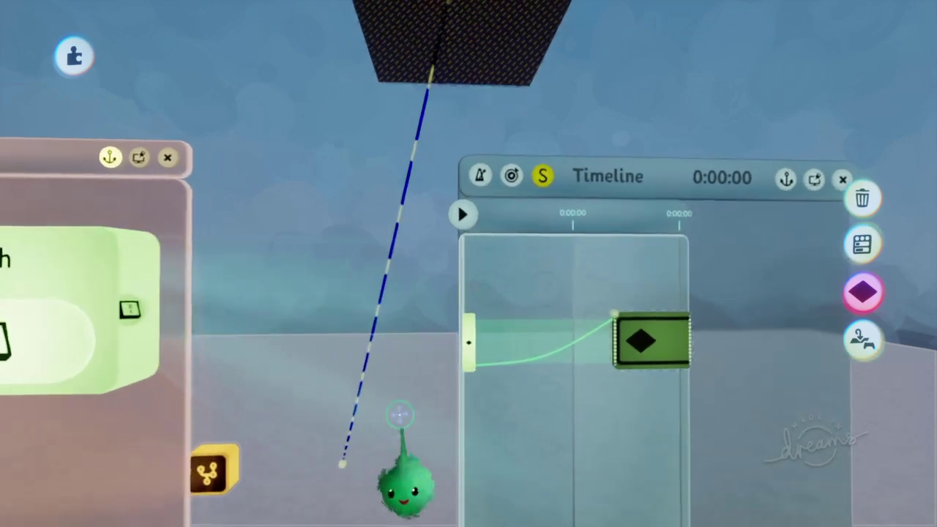
scroll(443, 436, down, 2)
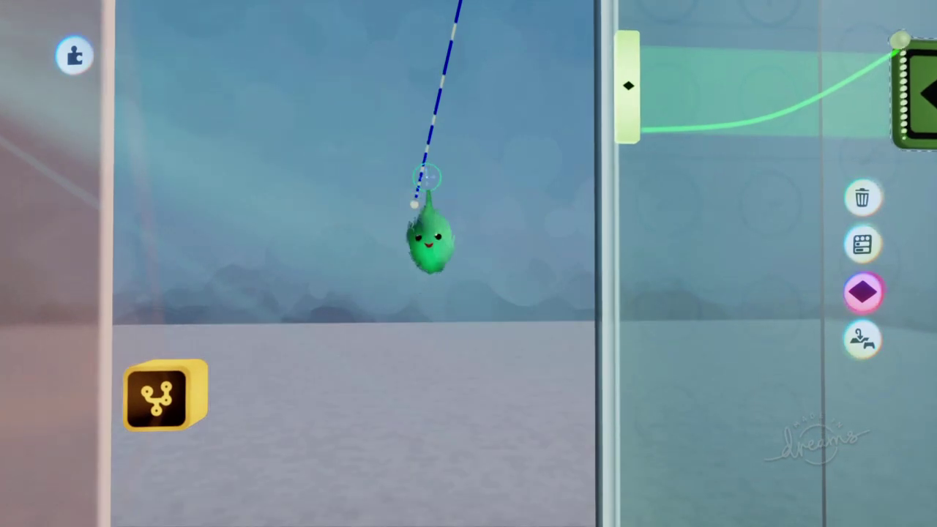
scroll(427, 178, up, 3)
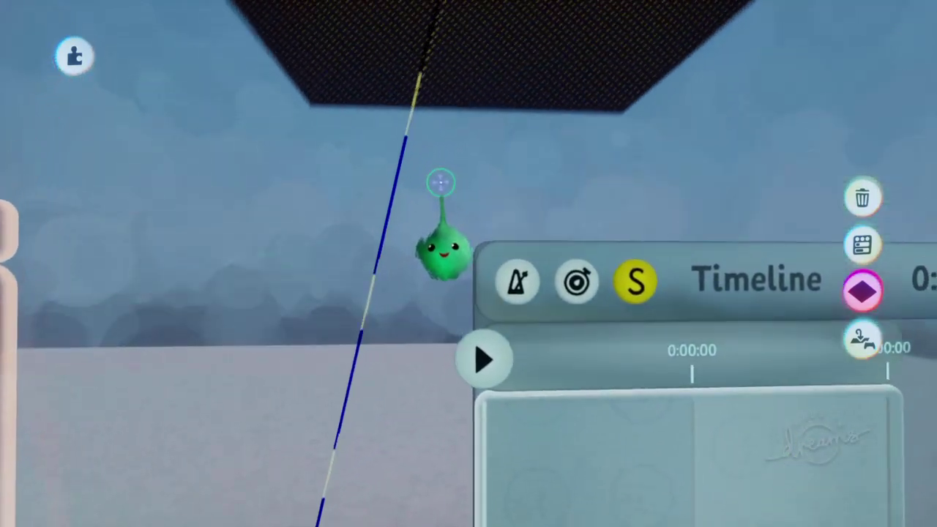
scroll(439, 186, up, 2)
scroll(436, 166, down, 3)
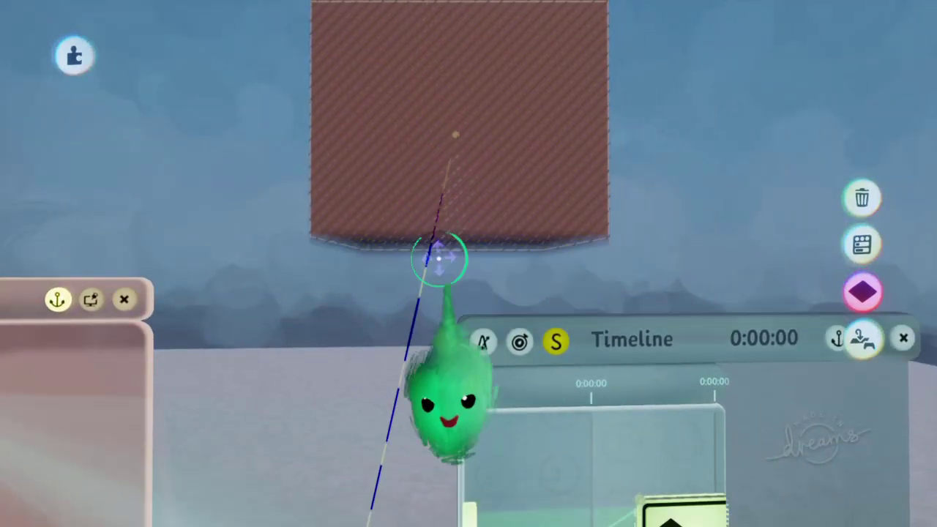
scroll(439, 258, down, 3)
key(Escape)
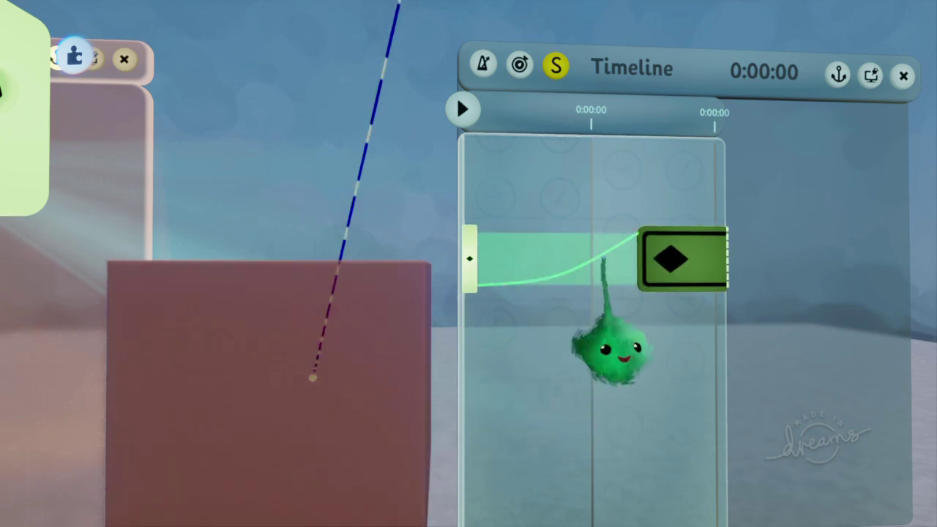
Play the timeline from the start to check the block's slow-start rise, and rewind it.
scroll(583, 251, down, 4)
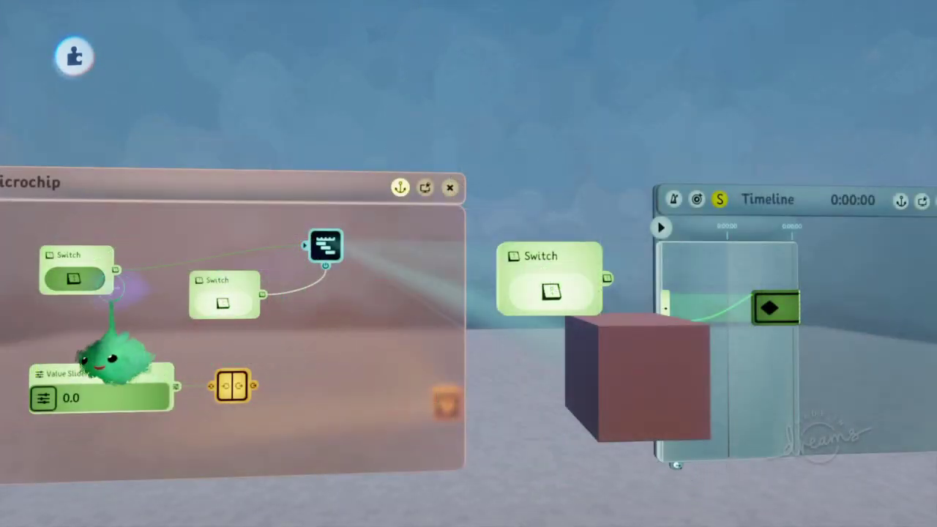
scroll(429, 408, right, 4)
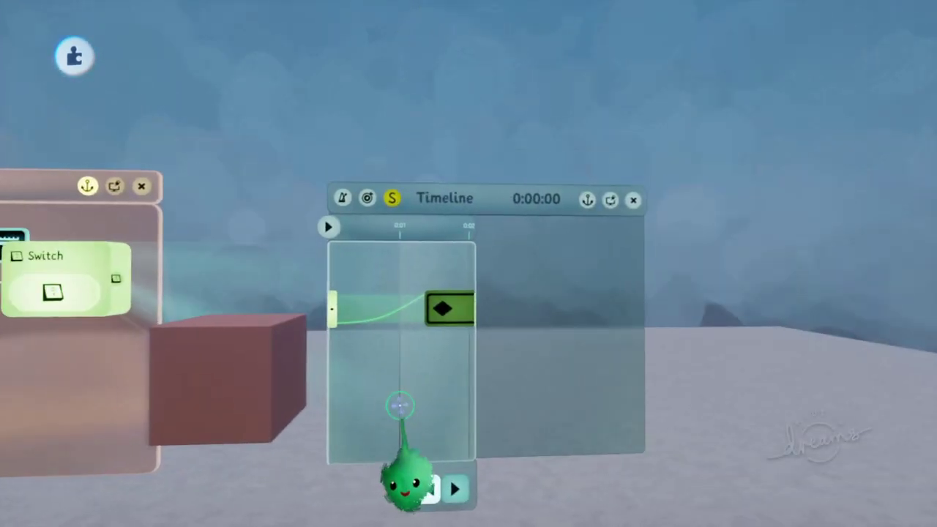
key(Right)
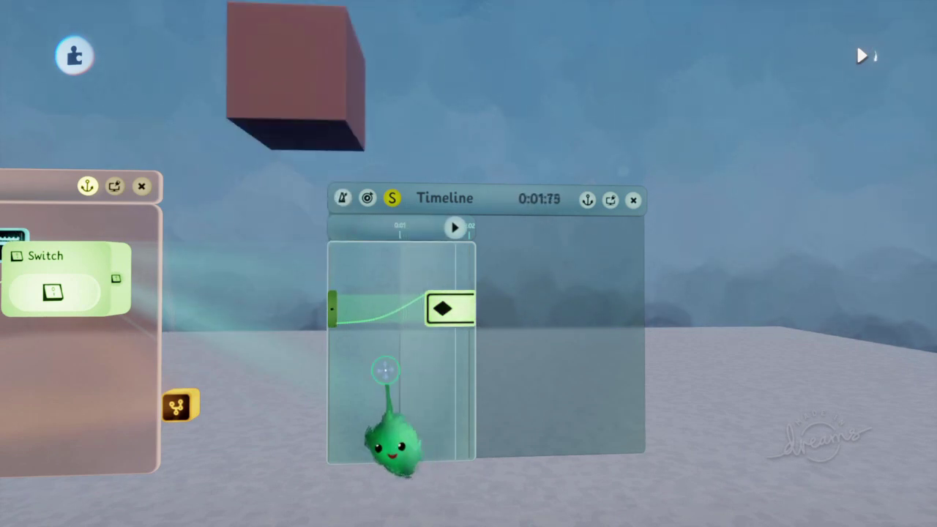
key(Left)
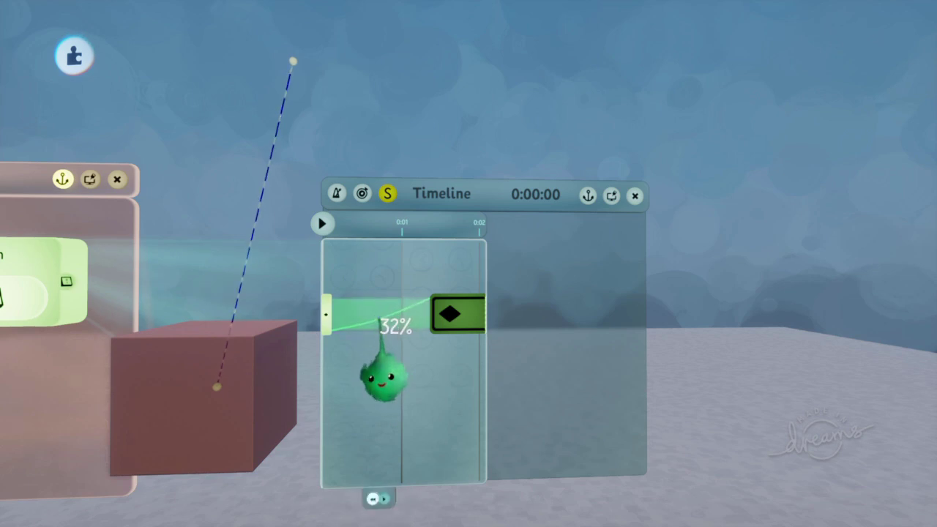
Test playback with the blend curve's strength at 32%, rewind, and adjust the strength to 74%.
key(Right)
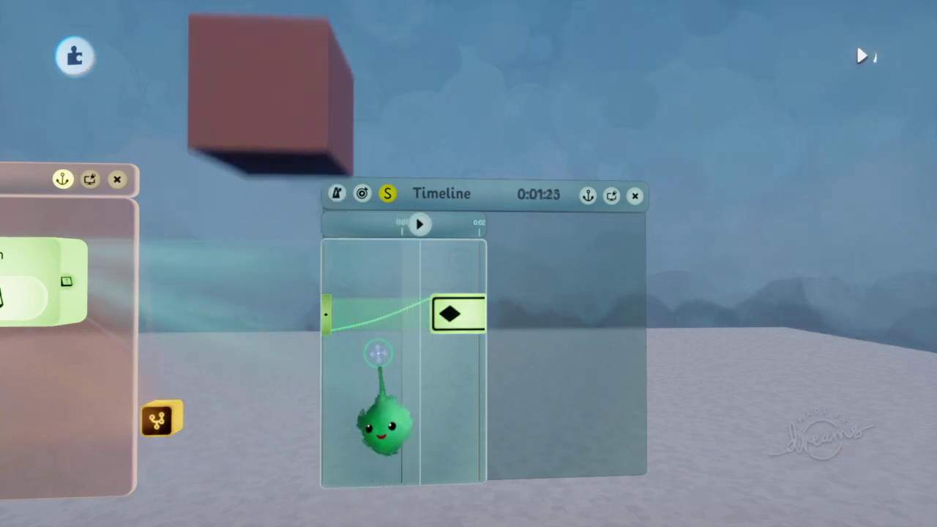
key(Left)
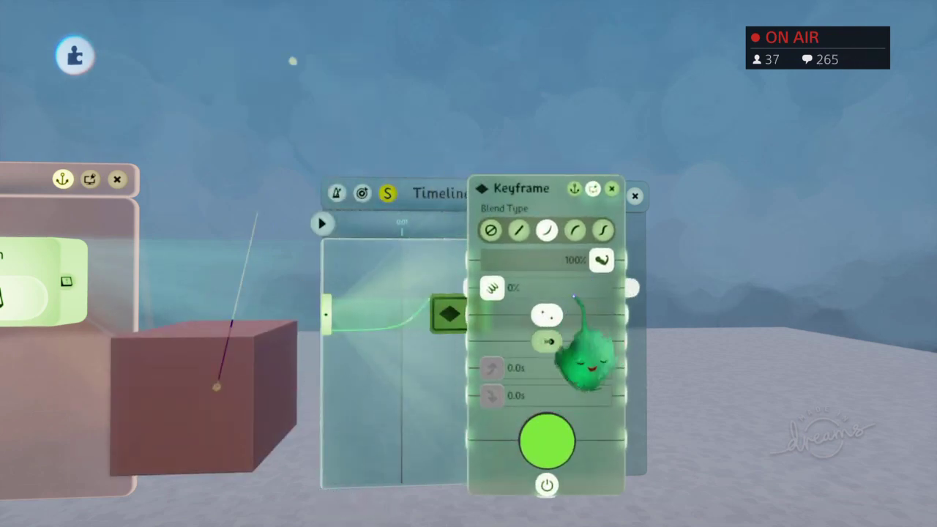
drag(381, 366, 354, 377)
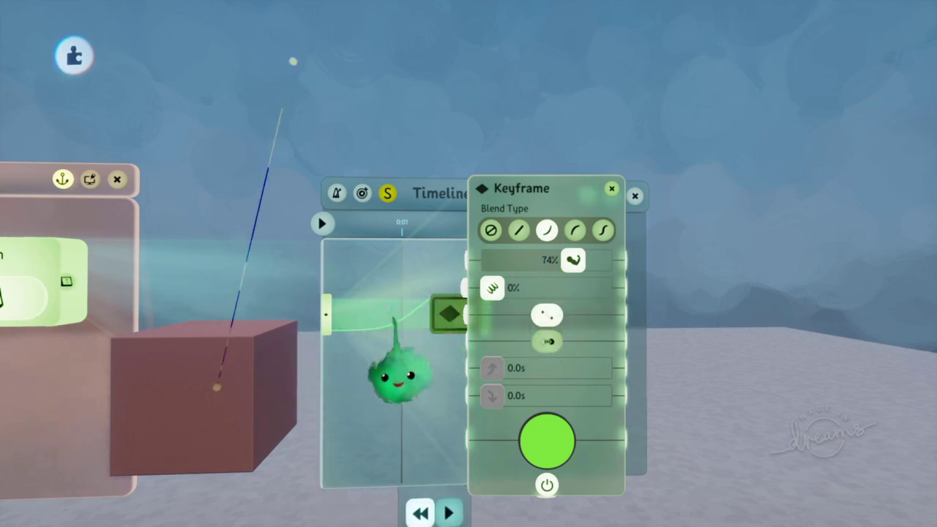
drag(573, 319, 528, 335)
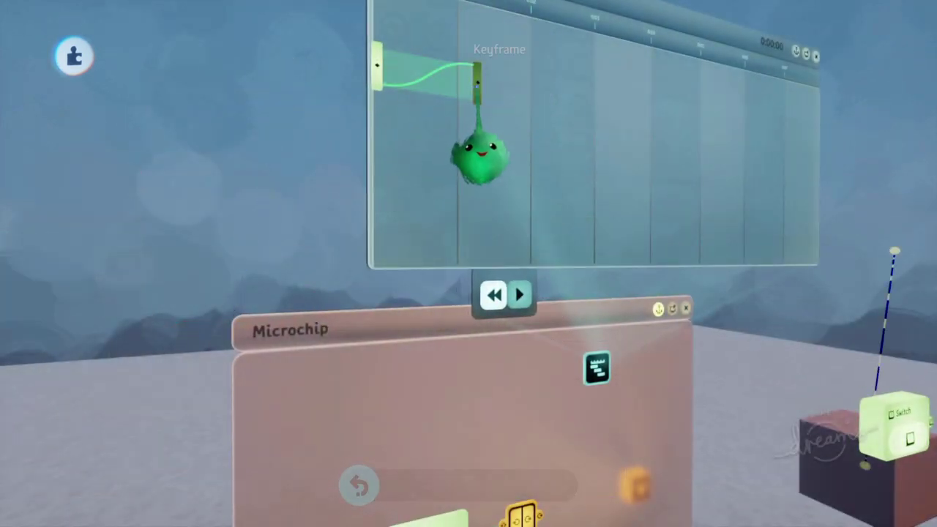
Lengthen the second keyframe on the timeline so it ends at about 0:05, and test playback.
drag(477, 87, 495, 87)
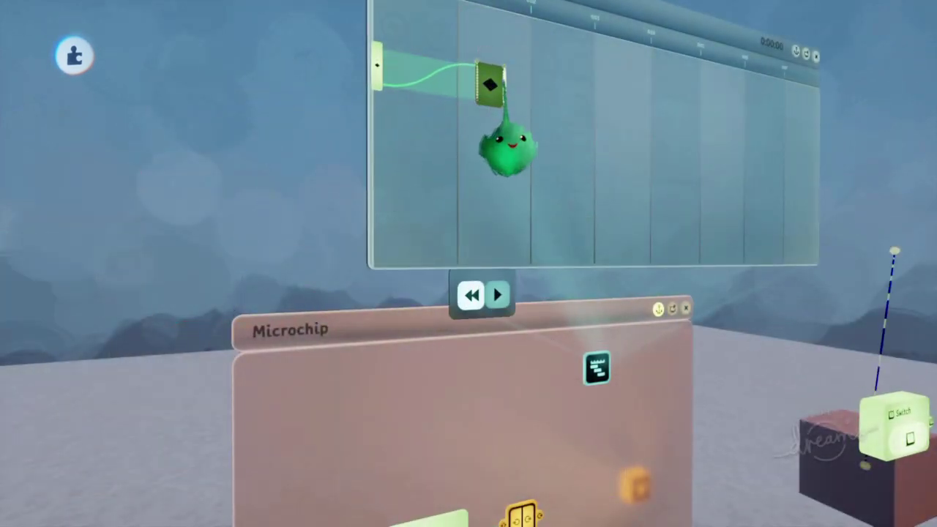
drag(507, 149, 592, 145)
drag(568, 93, 564, 93)
mouse_move(479, 90)
mouse_down()
mouse_move(463, 90)
mouse_move(482, 92)
mouse_up()
drag(563, 100, 709, 122)
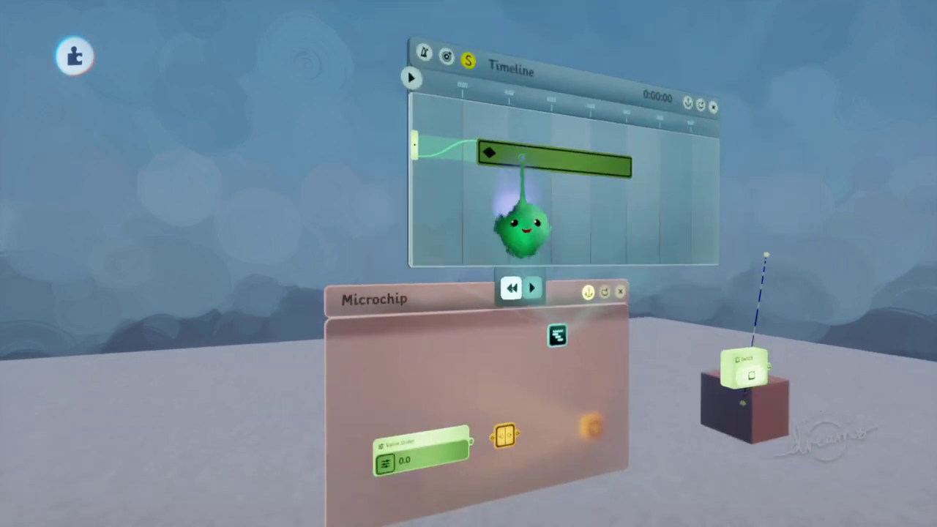
key(space)
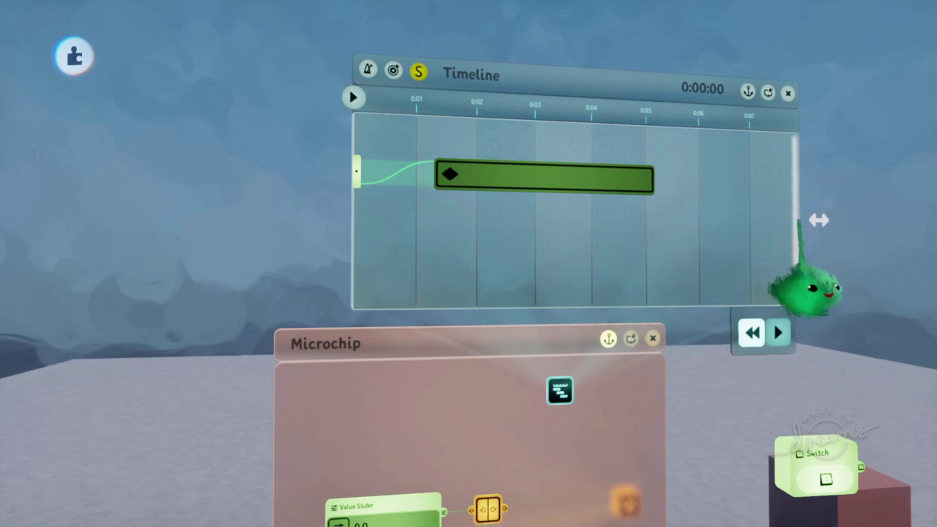
Shorten the timeline to cut through the second keyframe just past 0:02, and play it through to check the block before stopping.
drag(813, 217, 523, 206)
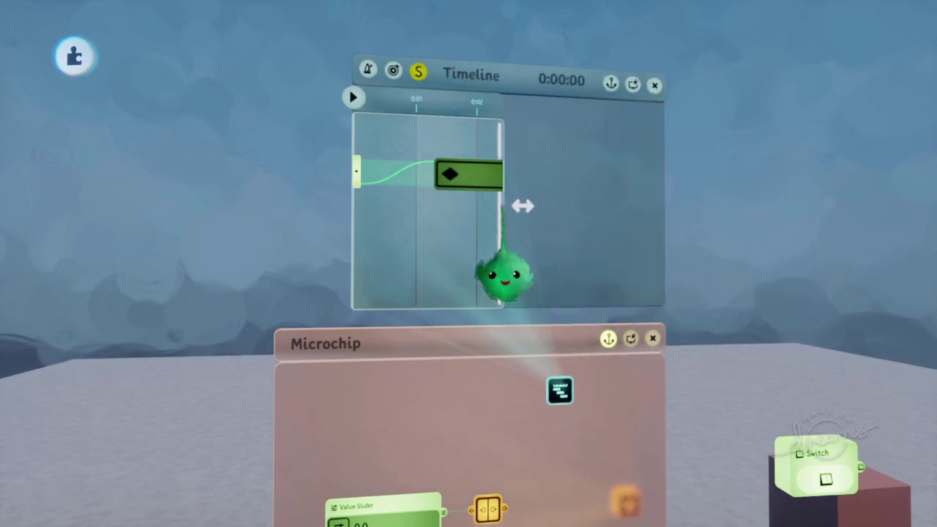
middle_drag(505, 227, 497, 238)
key(space)
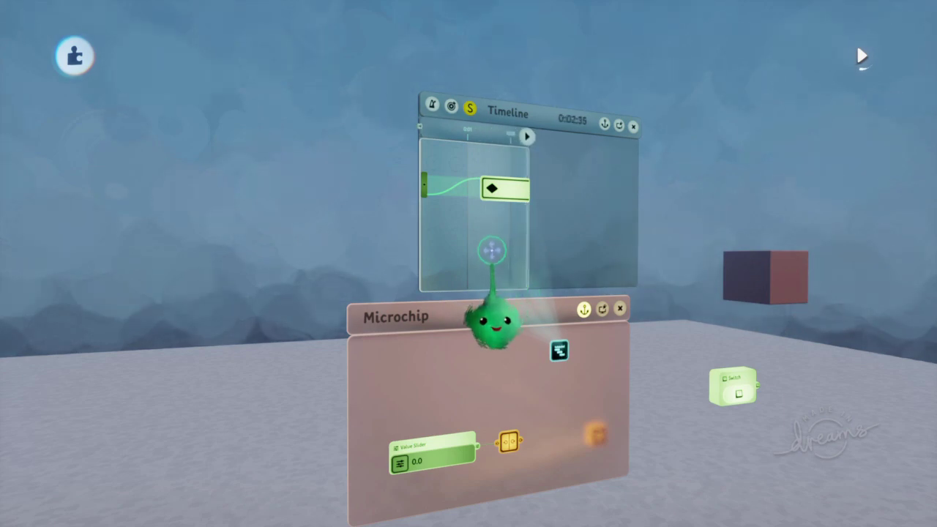
key(space)
middle_drag(550, 248, 557, 200)
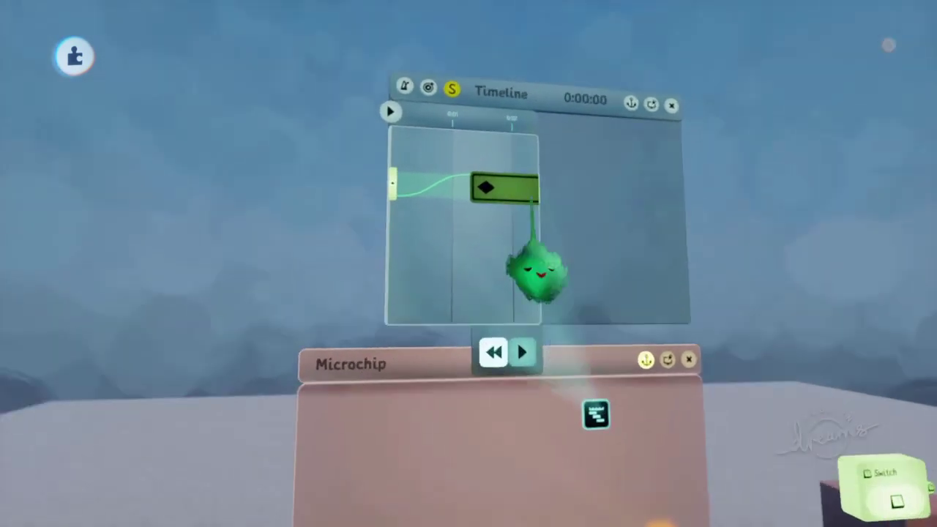
Add a switch to the microchip and wire its output to the timeline's power input.
mouse_move(469, 100)
click(468, 56)
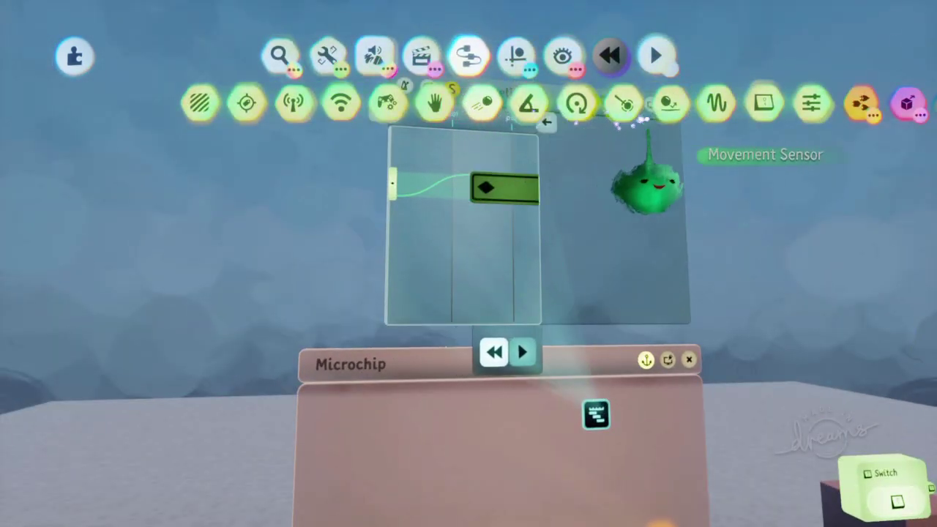
click(764, 110)
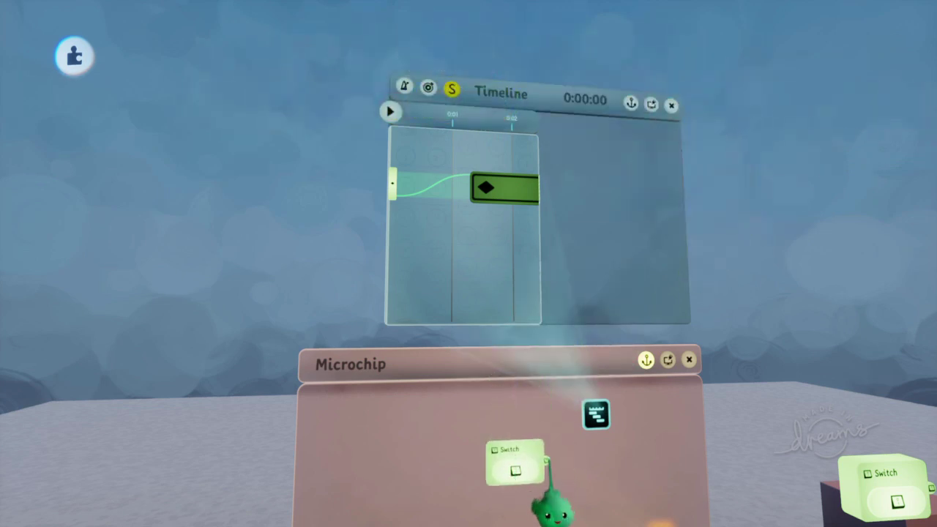
drag(547, 460, 597, 432)
middle_drag(586, 410, 508, 402)
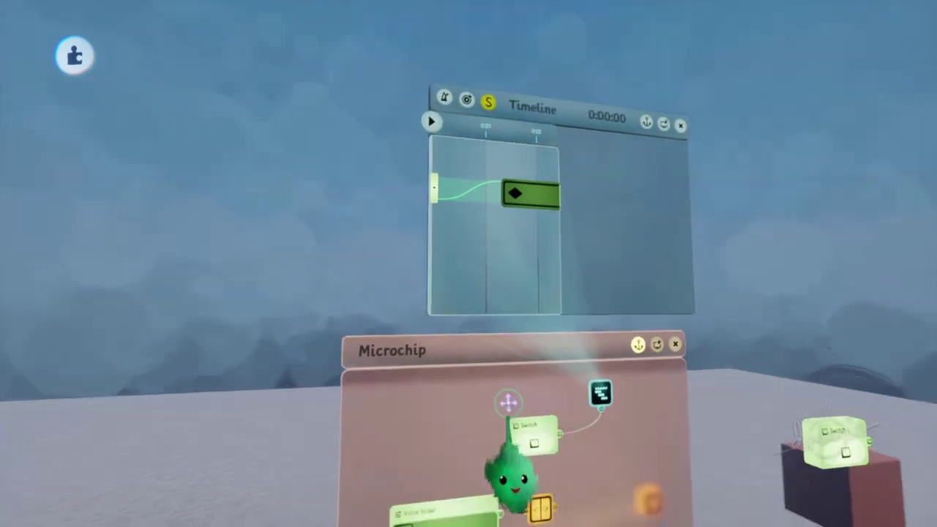
Play the switch-powered timeline and move its end point out and back to just past 0:02 during playback.
key(space)
middle_drag(544, 351, 537, 318)
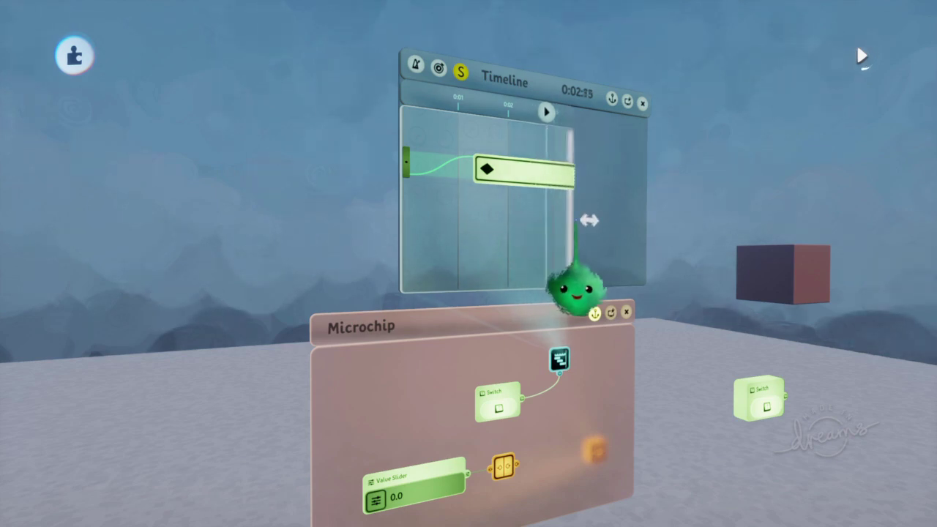
drag(572, 304, 519, 262)
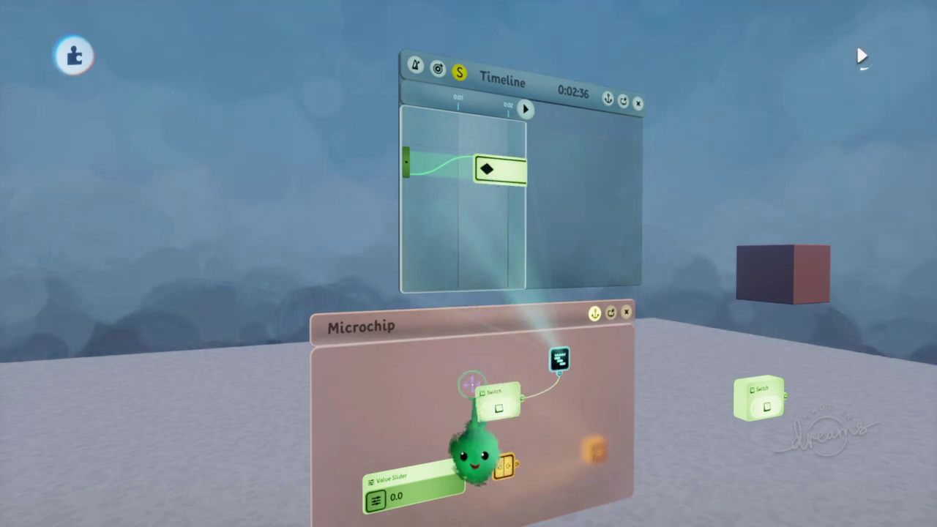
Rewind the timeline, set its playback mode to Once, and toggle the switch that powers it.
key(Down)
click(495, 270)
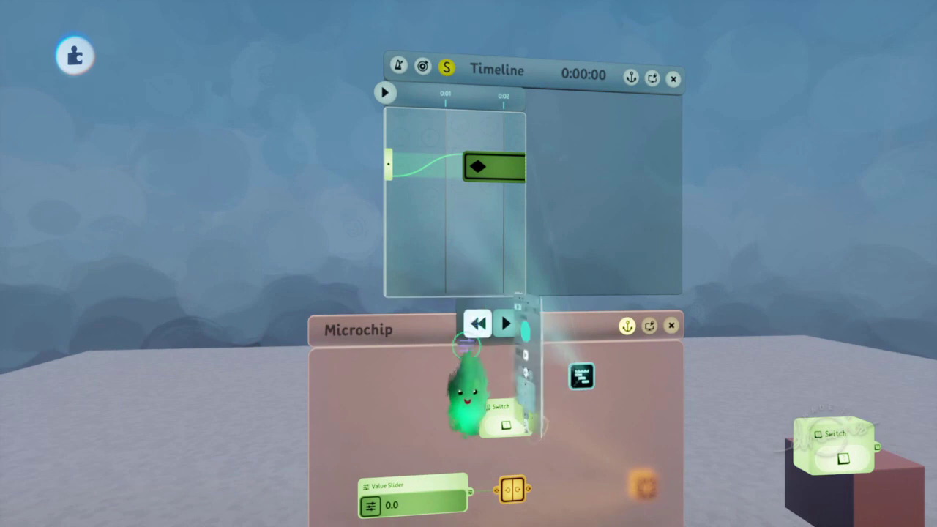
click(409, 366)
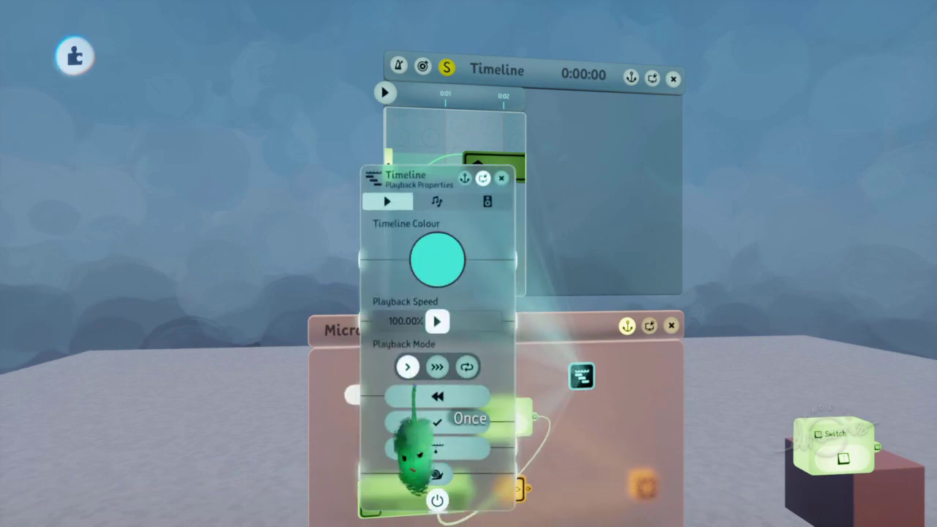
key(Escape)
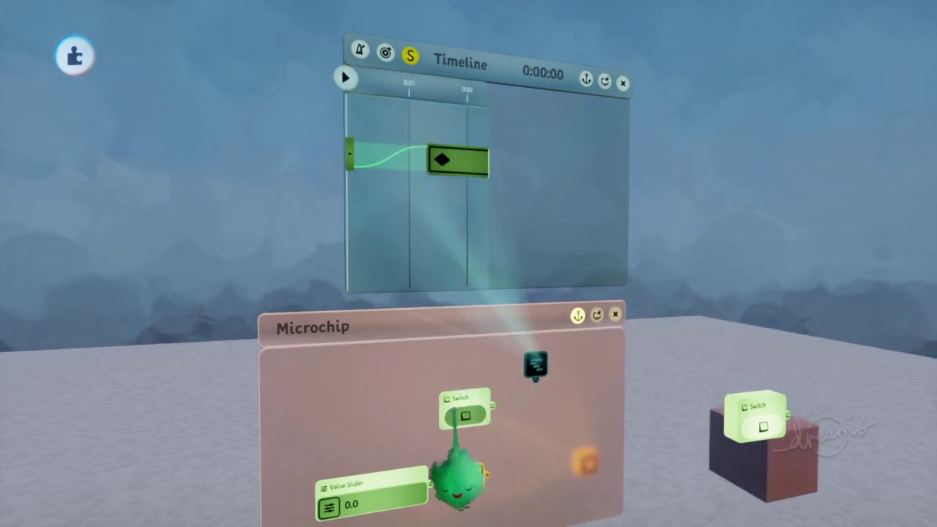
click(464, 416)
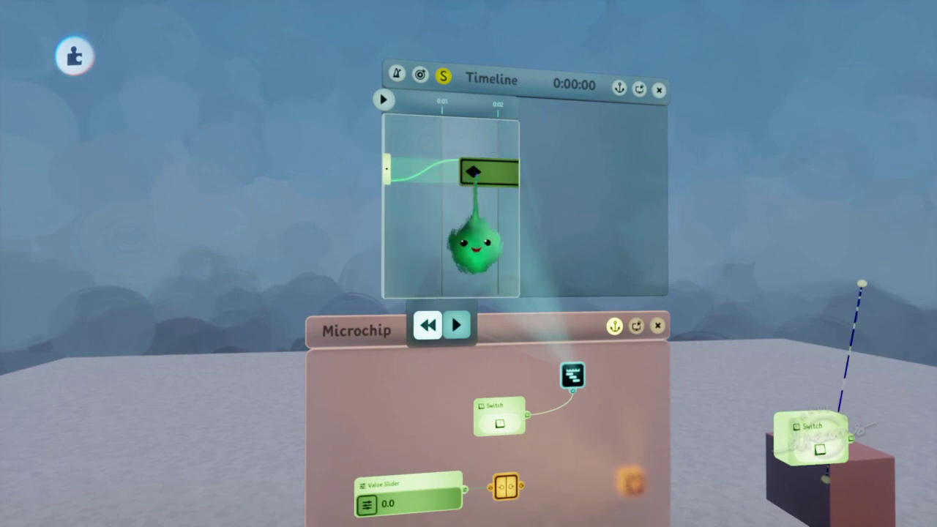
Add another switch to the microchip, wire its output to the timeline, and set the timeline's playback speed to 0%.
click(473, 171)
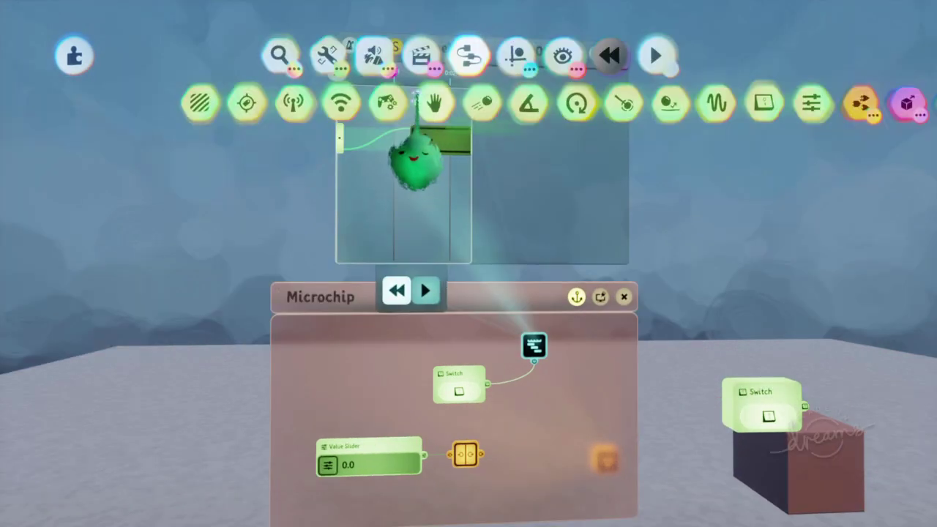
click(763, 102)
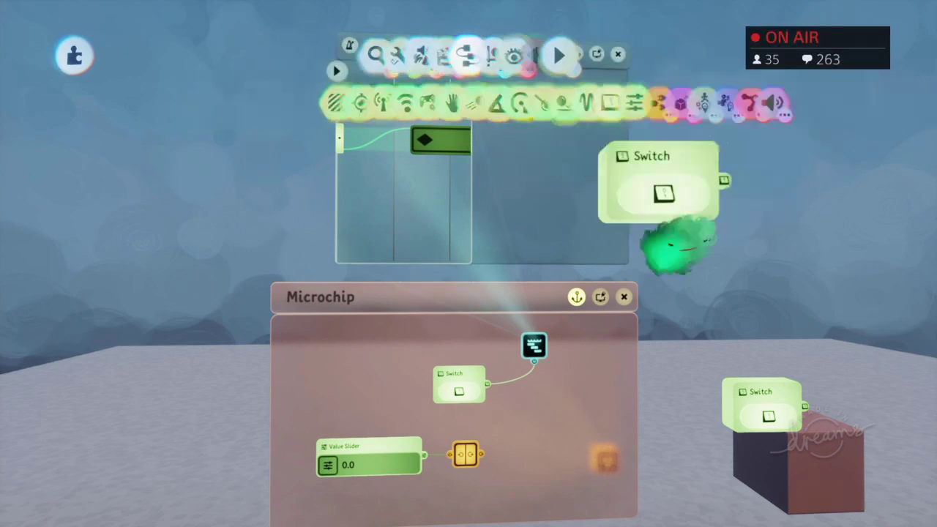
click(379, 366)
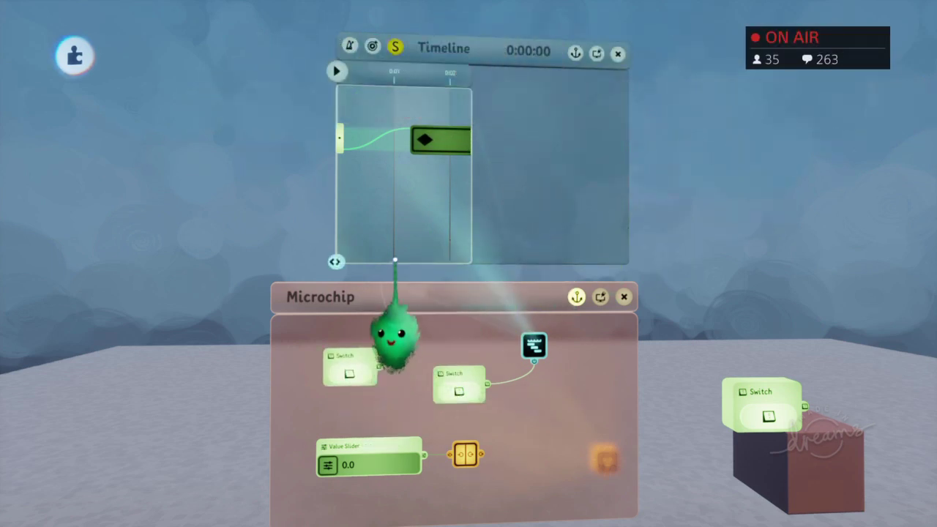
click(400, 245)
click(305, 320)
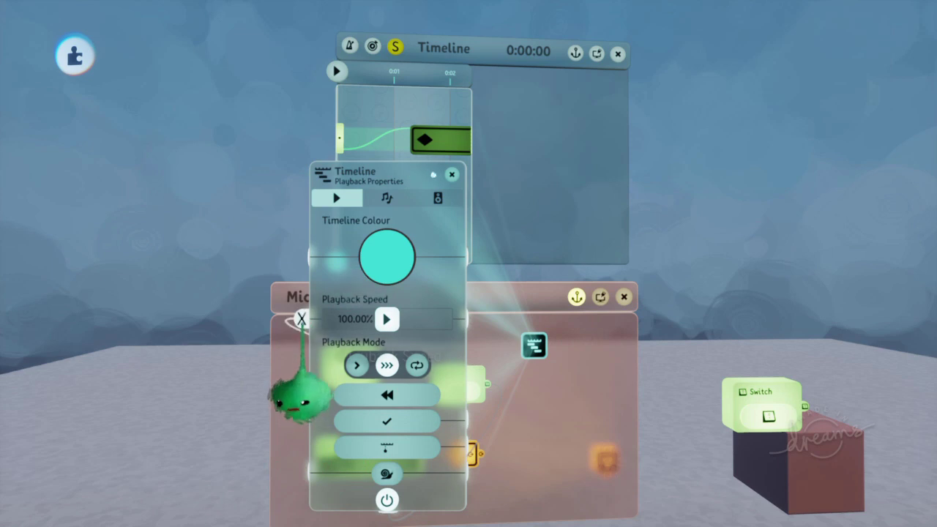
drag(364, 327, 529, 354)
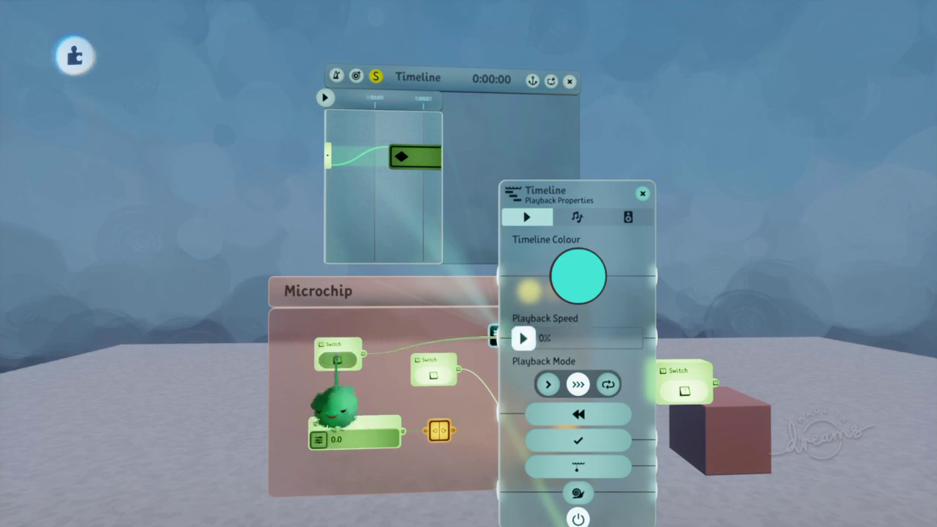
drag(560, 336, 359, 220)
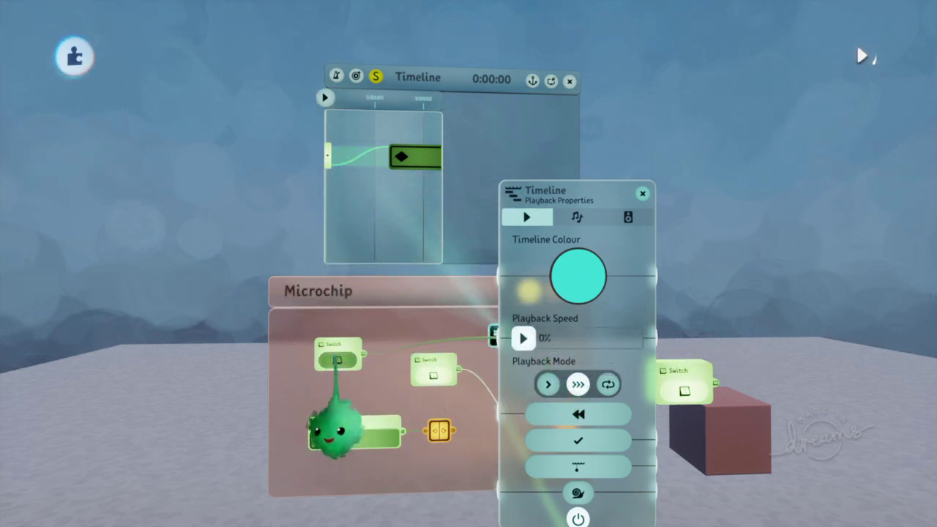
Toggle the new switch to test the block's motion, and stretch the keyframe back to the start of the timeline.
click(337, 360)
click(335, 359)
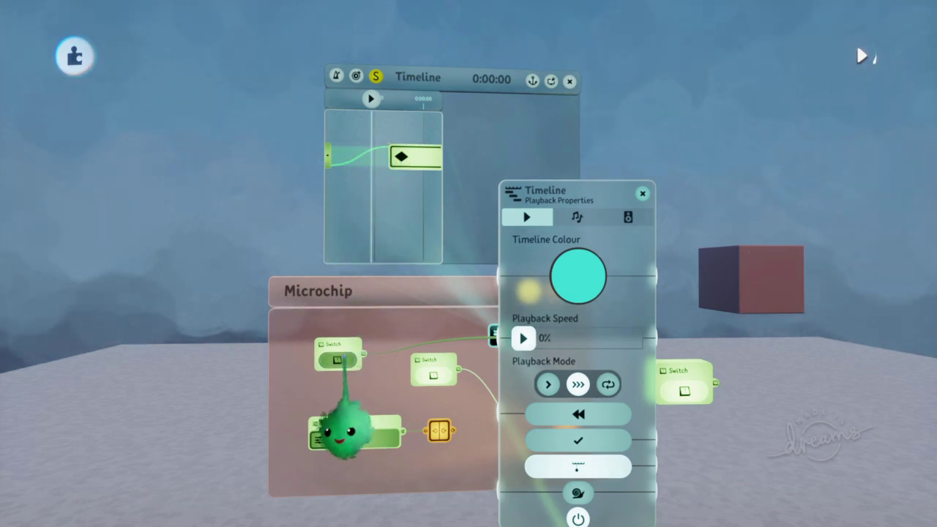
drag(391, 157, 327, 159)
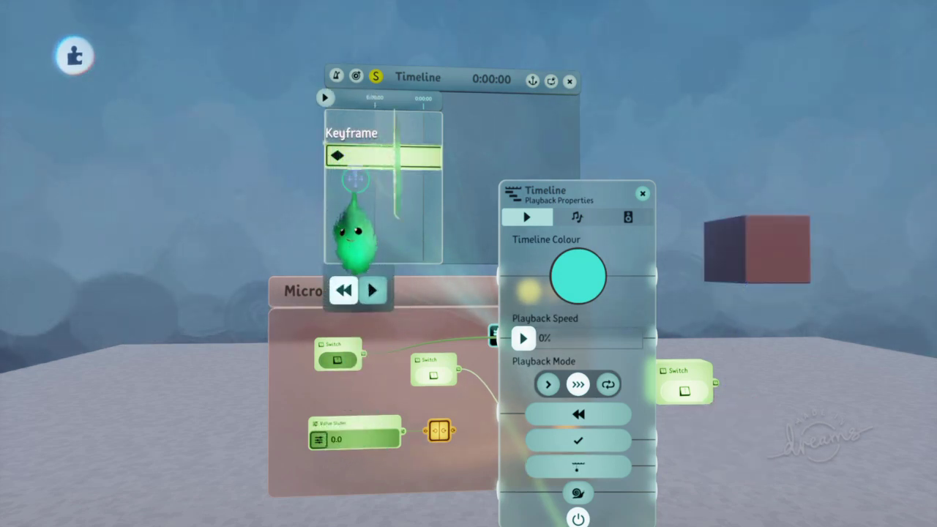
Set the keyframe's Slow Power Up to 3.4 s and toggle the new switch to test the block's motion.
click(355, 176)
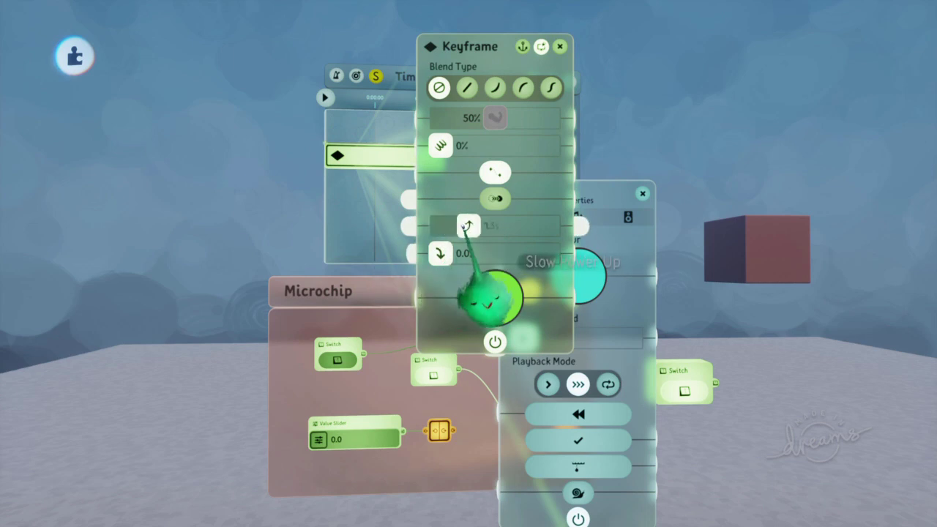
drag(464, 227, 504, 224)
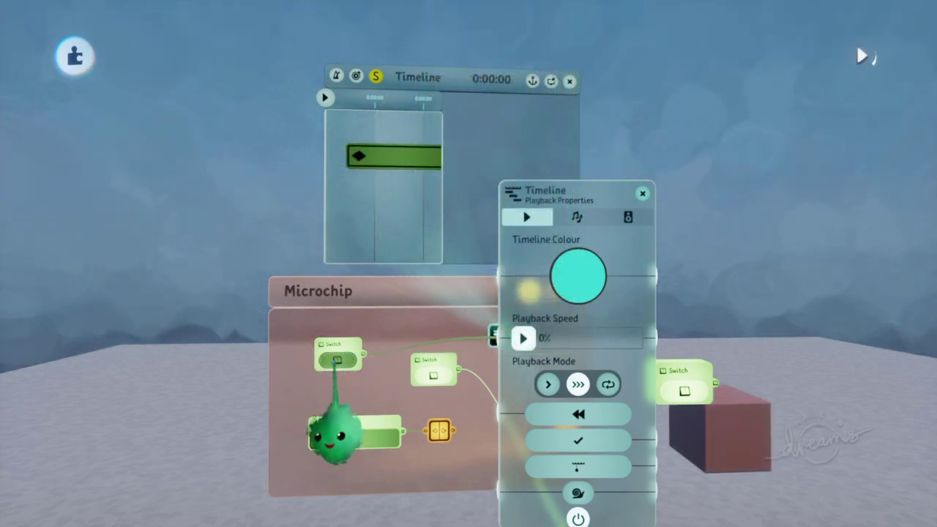
click(335, 361)
click(335, 360)
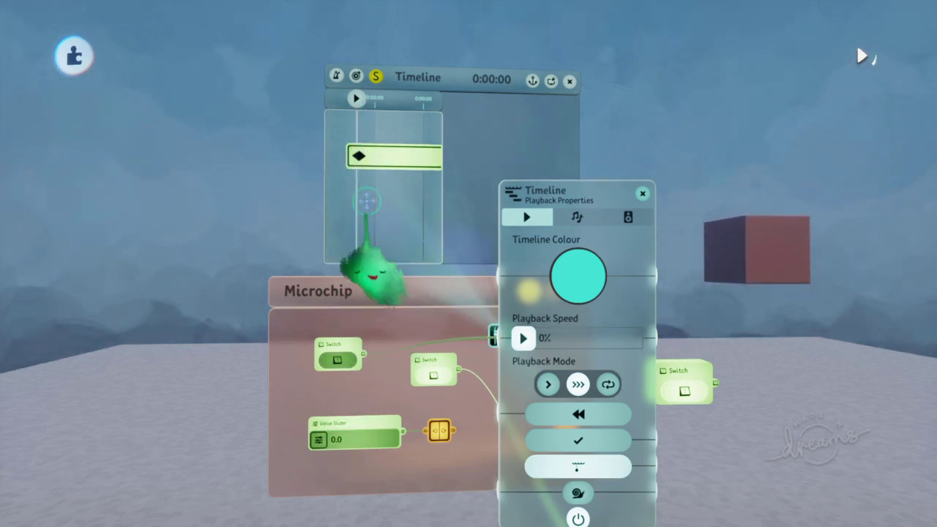
Remove the keyframe's Slow Power Up time and close its settings.
click(401, 157)
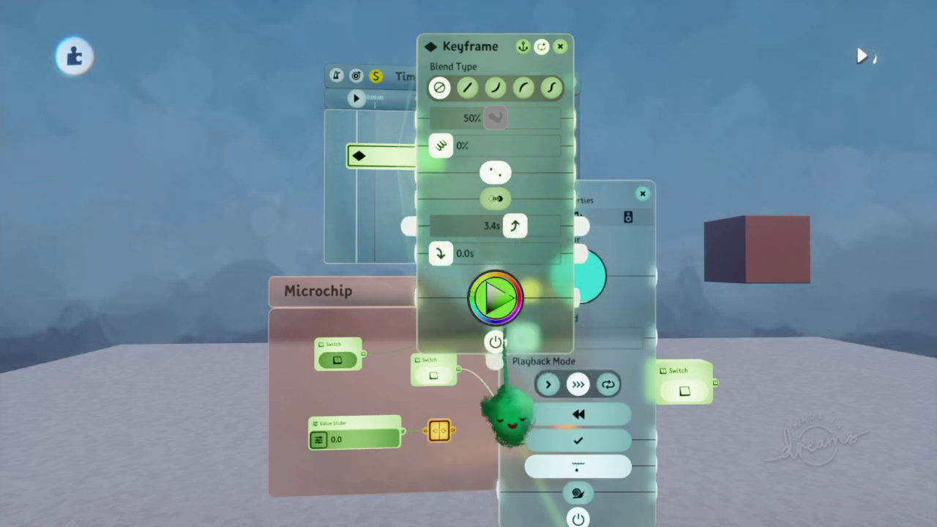
drag(516, 226, 438, 226)
key(Escape)
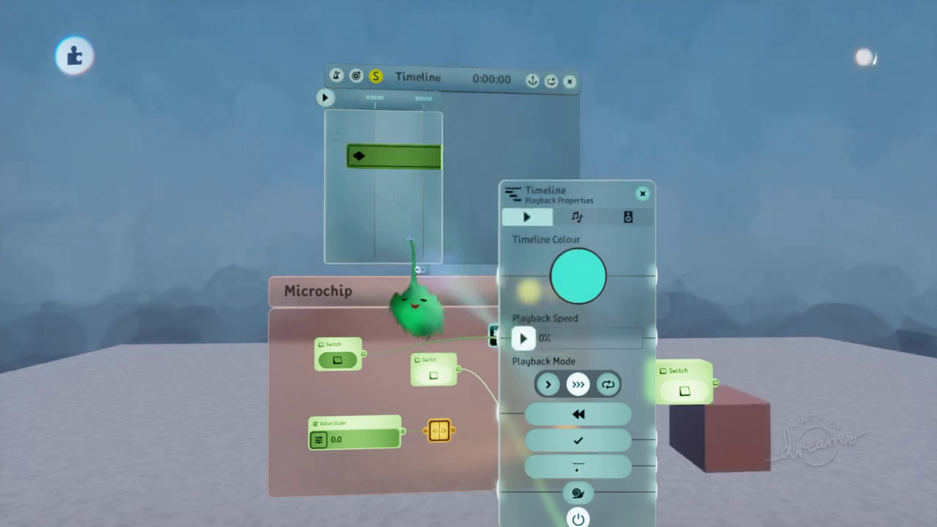
Move the start of the keyframe later in the timeline and restore the timeline's playback speed.
drag(348, 220, 403, 195)
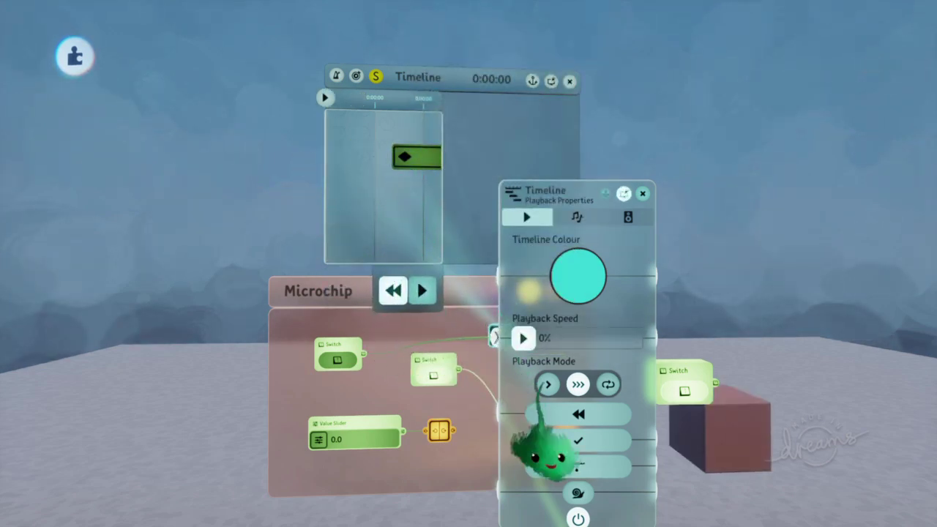
click(577, 338)
key(Escape)
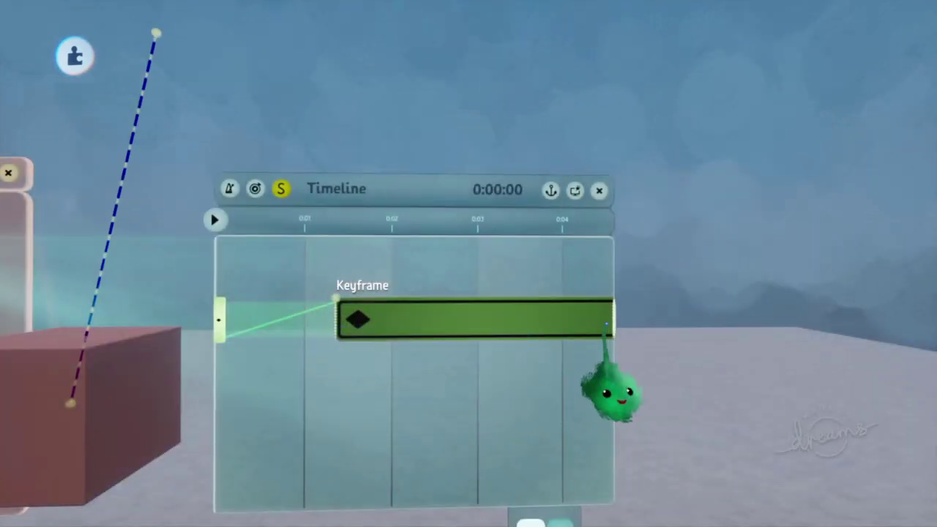
Shorten the keyframe to a thin marker and record another keyframe just before 0:03 with the block moved up and to the right.
drag(612, 321, 343, 320)
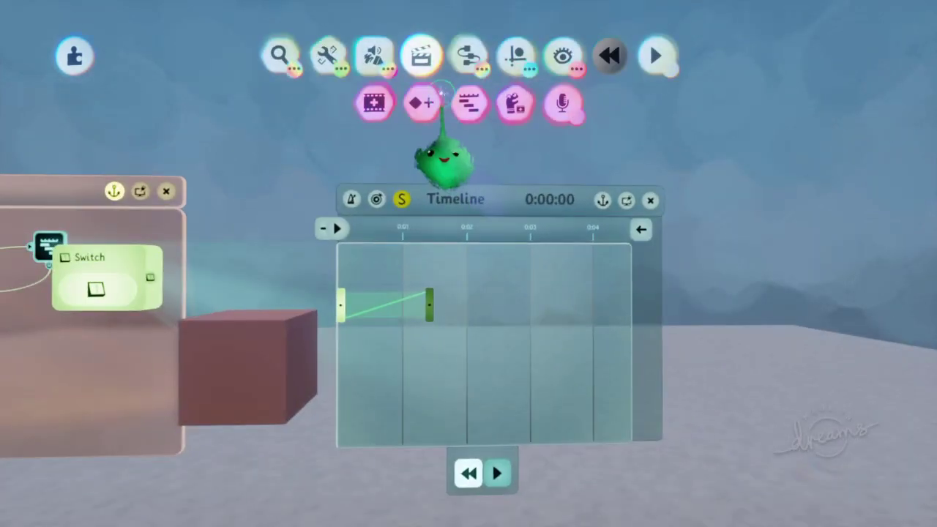
click(421, 103)
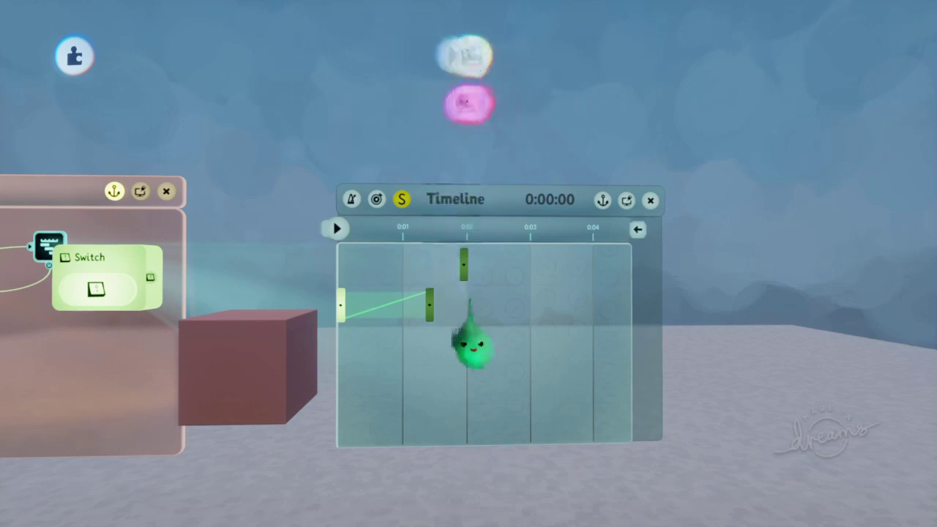
drag(272, 380, 637, 73)
click(854, 266)
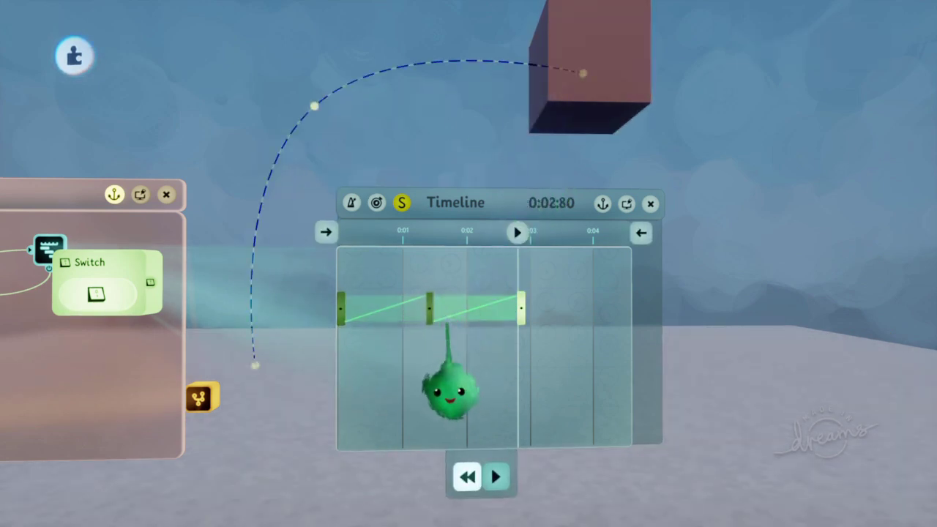
Check the block's position at the middle keyframe, play the timeline to watch the curved path, and rewind it.
click(431, 309)
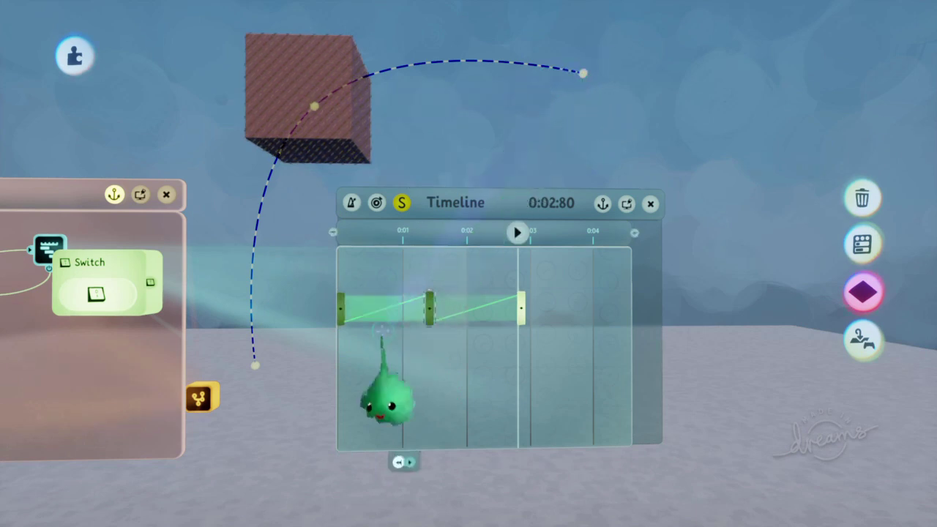
key(Down)
click(418, 478)
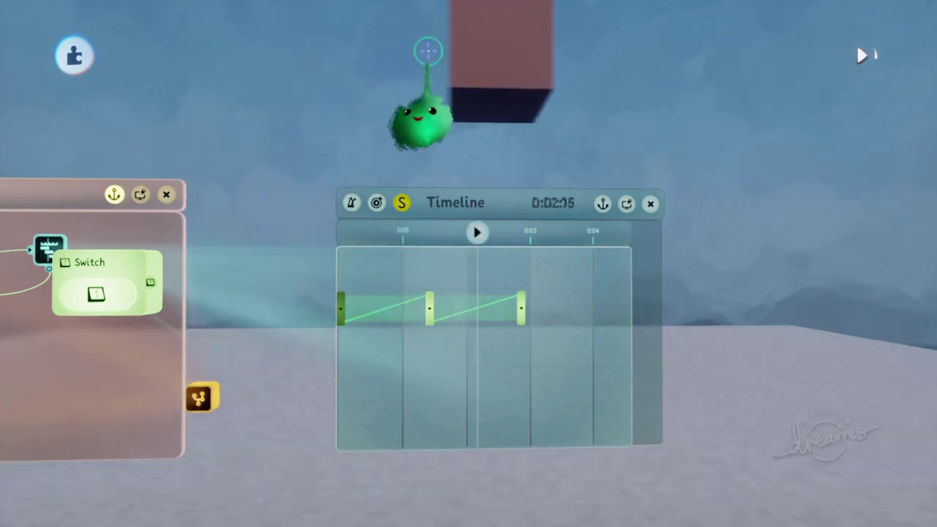
key(Left)
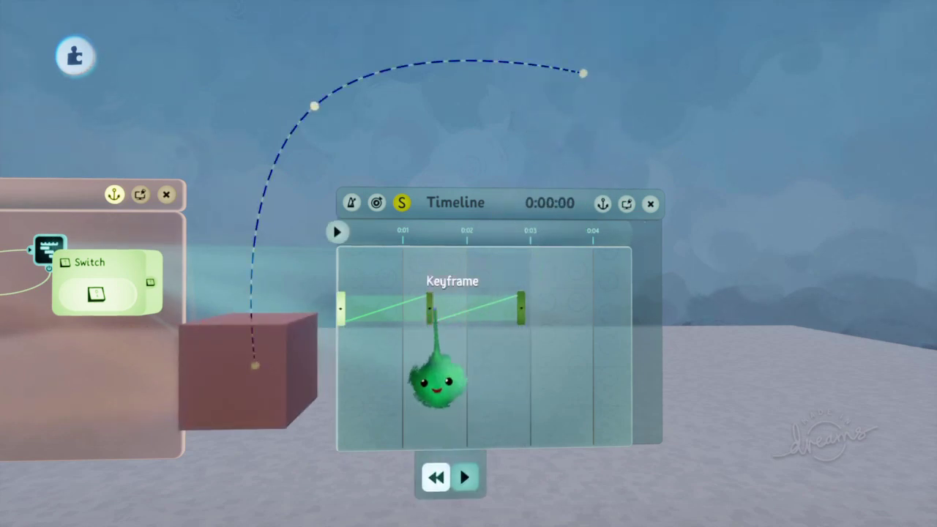
Re-record the middle keyframe with the block moved farther left.
click(431, 311)
drag(371, 168, 329, 98)
drag(358, 130, 304, 94)
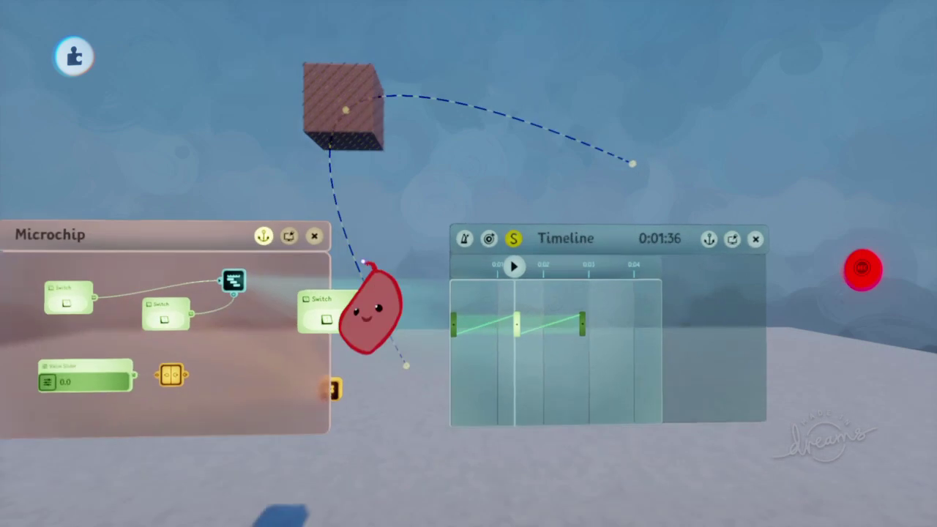
click(862, 269)
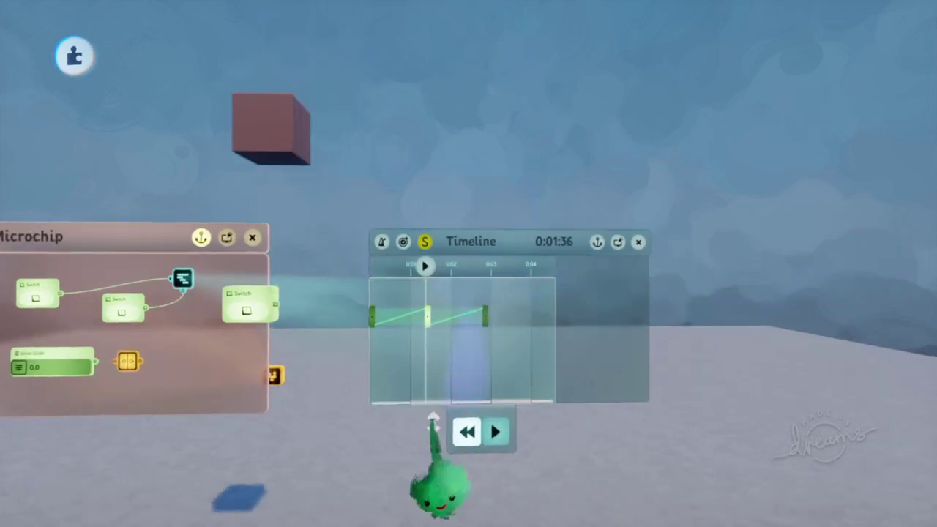
Play the timeline to check the block's motion through the re-recorded middle keyframe.
key(Right)
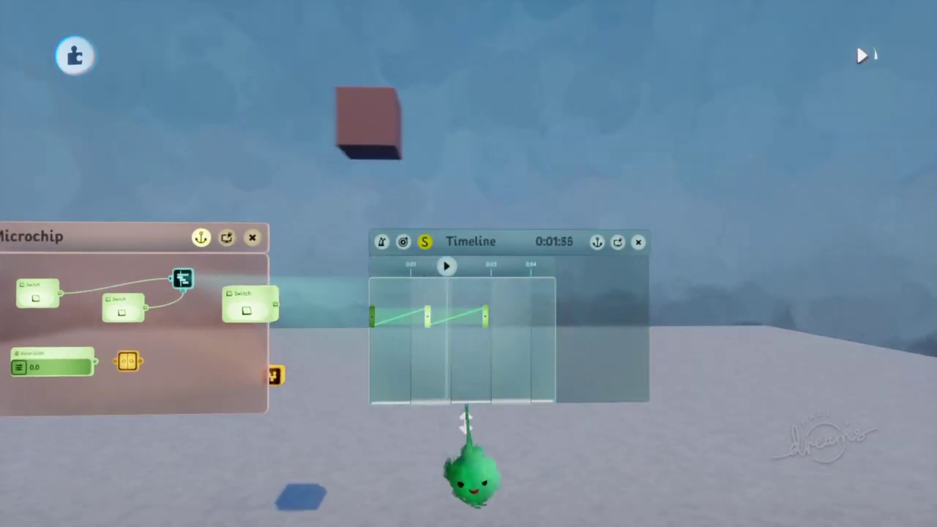
scroll(466, 405, up, 5)
scroll(410, 355, down, 2)
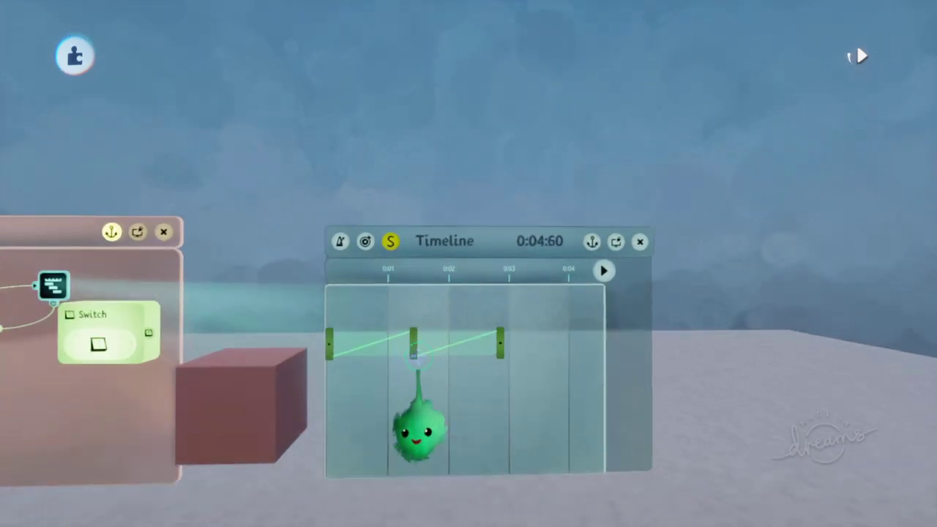
Add a keyframe at 0:02 and record it with the block lowered between its neighbouring positions.
click(415, 353)
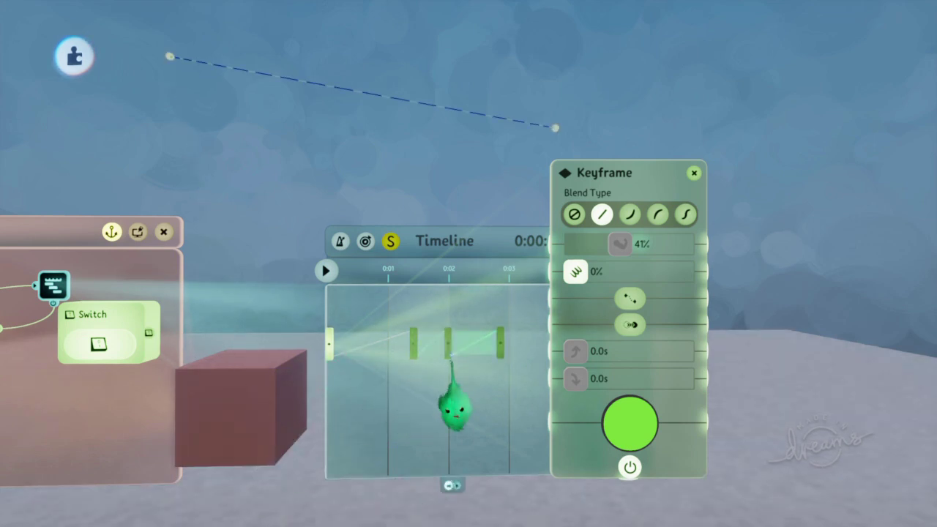
click(449, 354)
drag(289, 157, 456, 246)
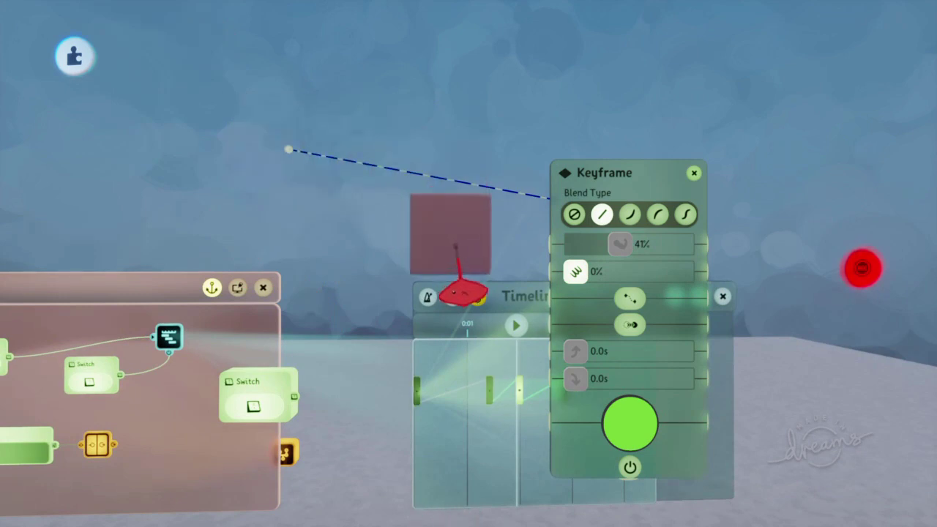
click(842, 269)
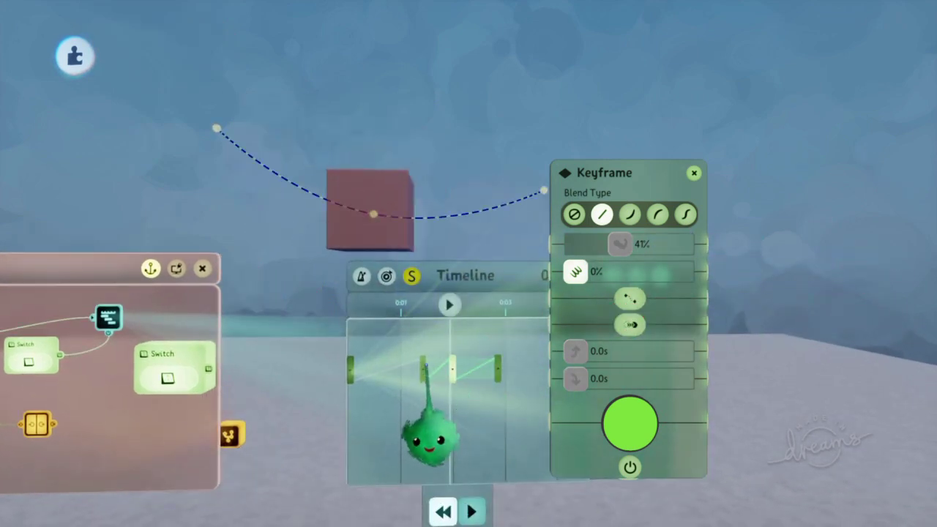
Check the block's position at the second keyframe, play the timeline through all four keyframes, and rewind it.
click(424, 371)
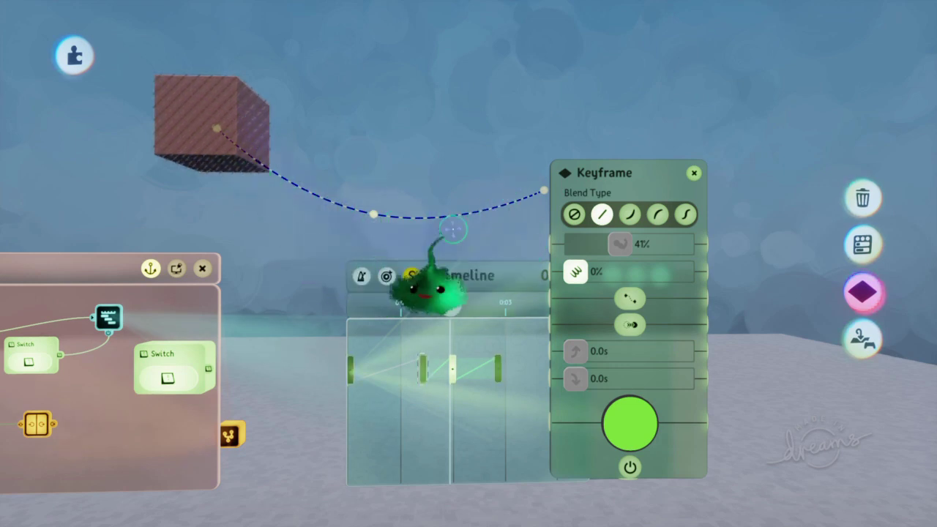
click(423, 374)
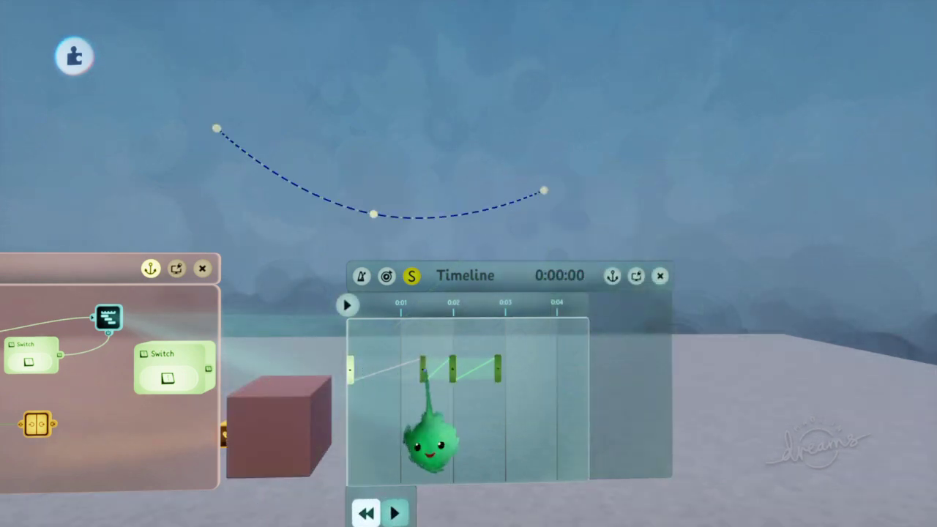
mouse_move(407, 388)
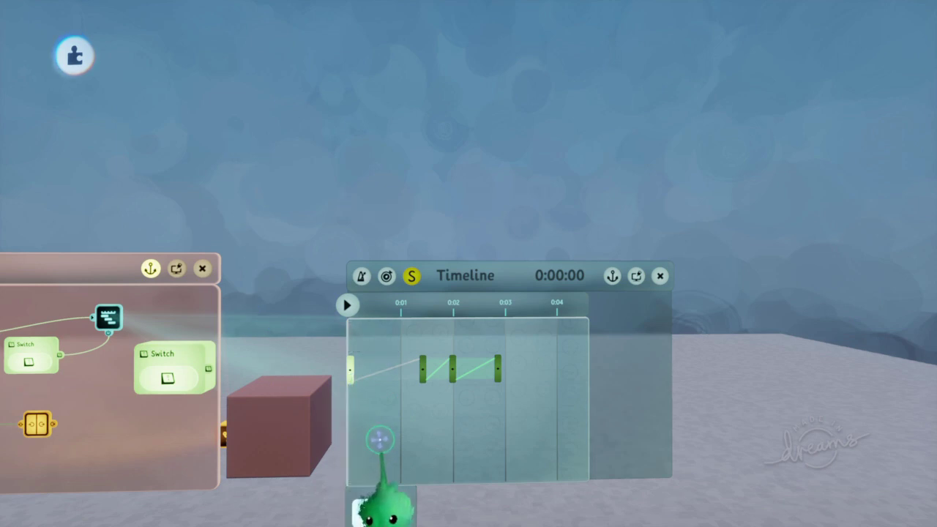
key(space)
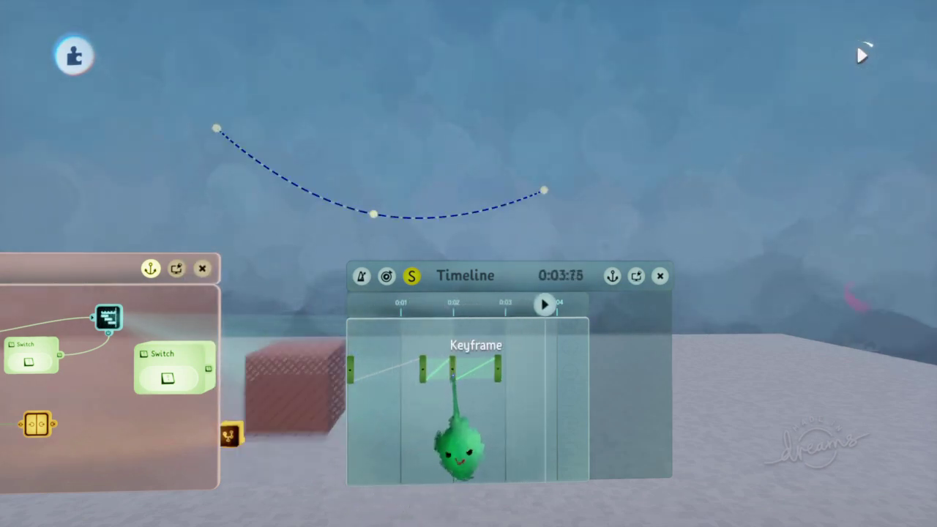
key(Left)
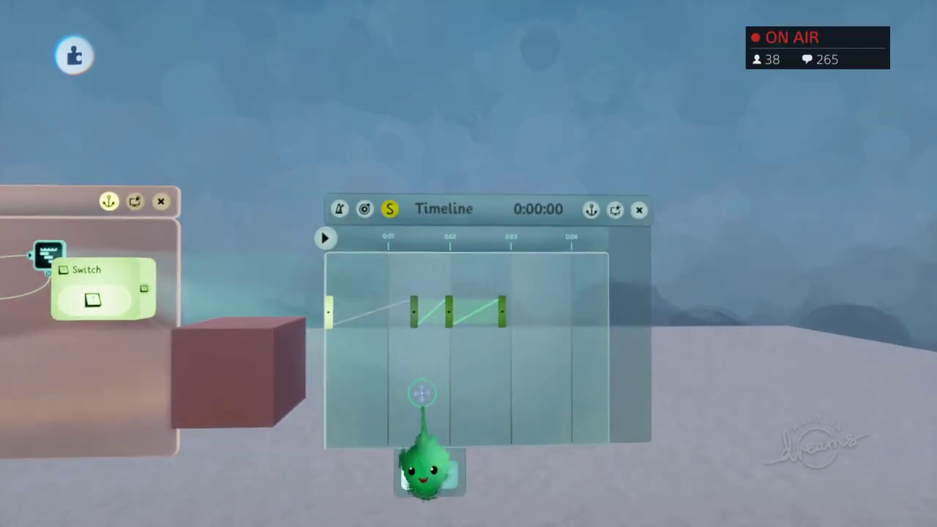
Compare the block's motion path as shown from the first keyframe and from the second keyframe.
scroll(423, 393, up, 3)
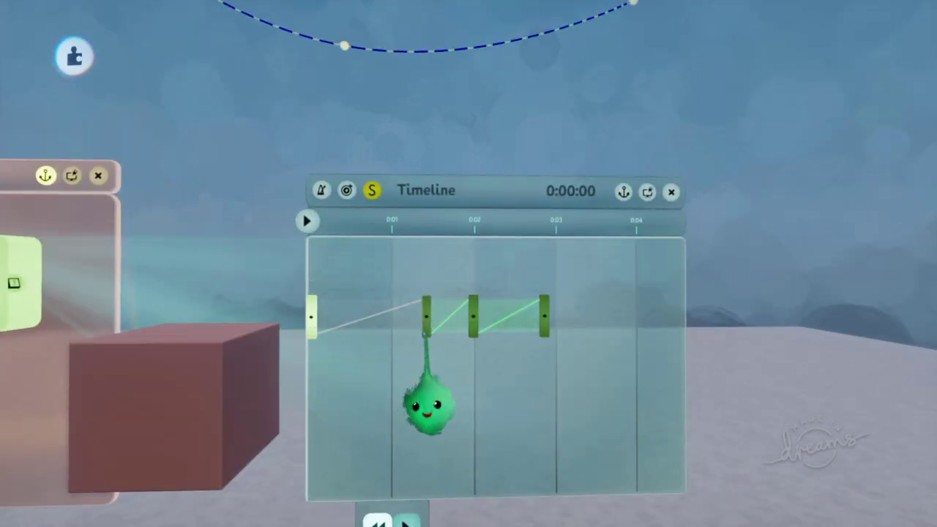
click(312, 319)
scroll(312, 337, down, 3)
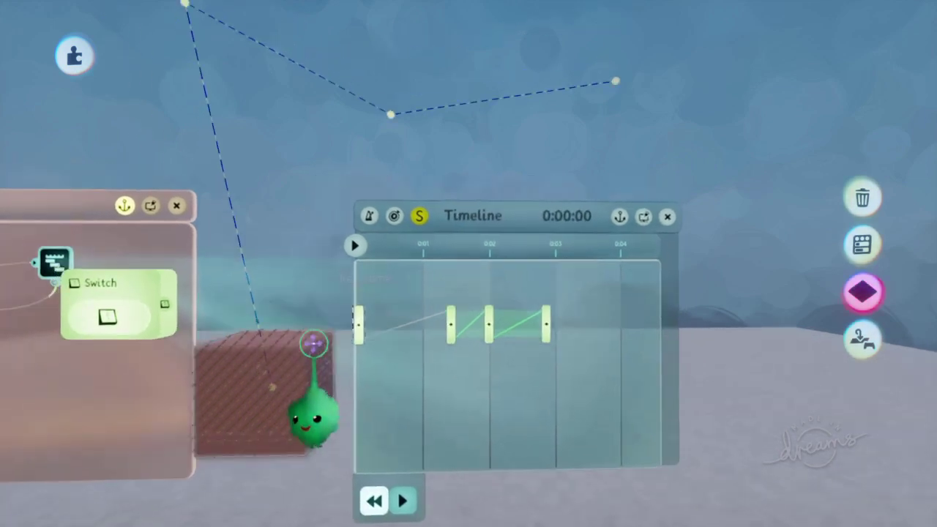
middle_drag(314, 343, 296, 408)
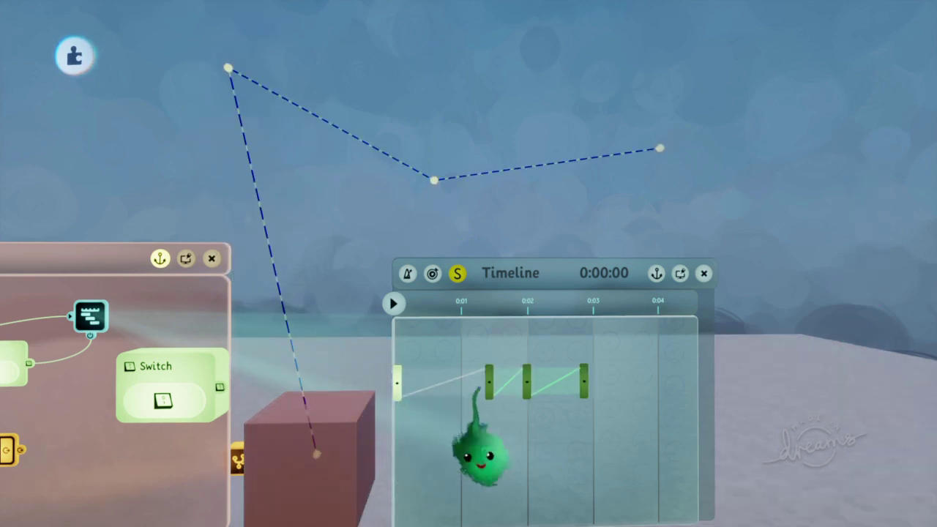
click(489, 380)
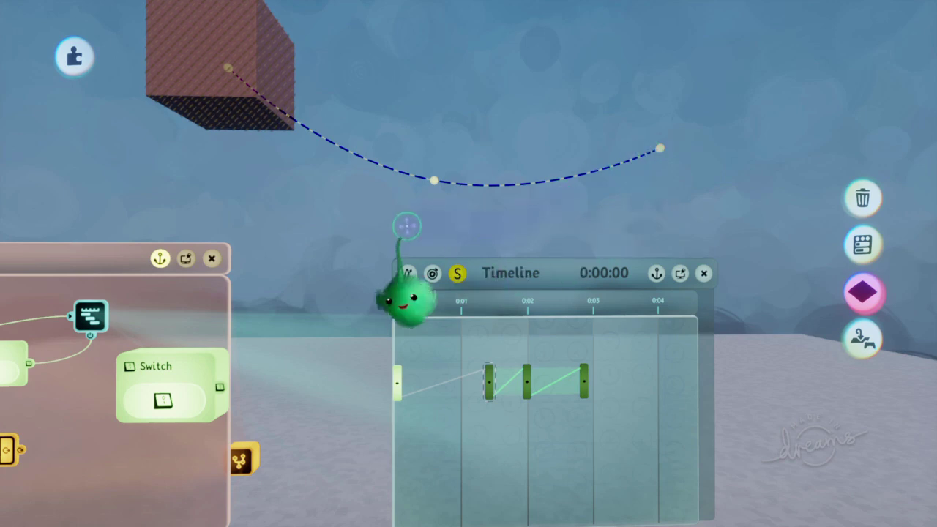
key(Escape)
scroll(463, 447, down, 3)
Re-record the third keyframe with the block raised so the motion path arches upward.
click(468, 356)
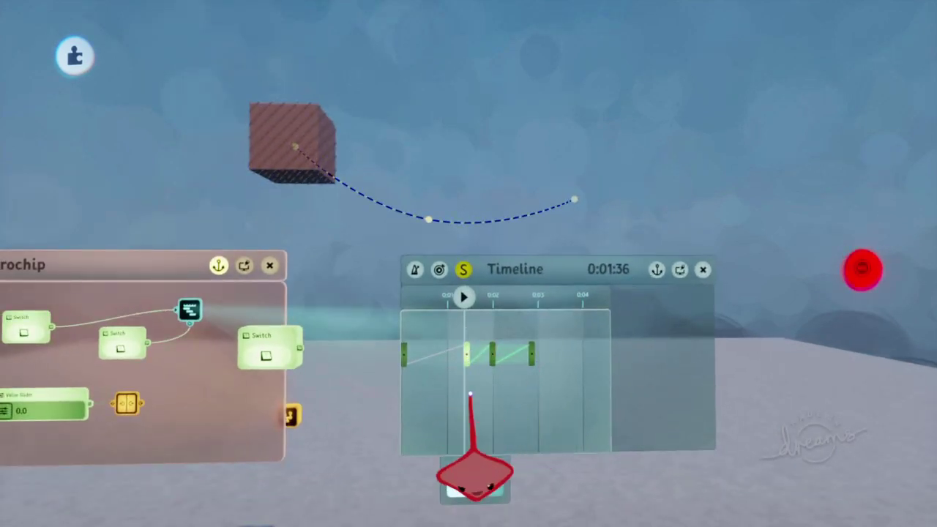
key(Left)
key(Right)
key(Right)
key(Right)
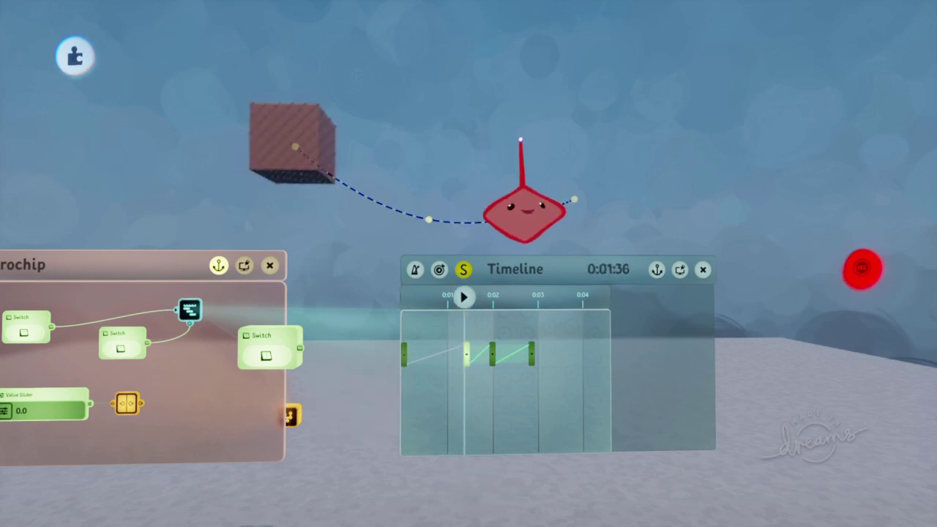
key(Left)
key(Left)
key(Left)
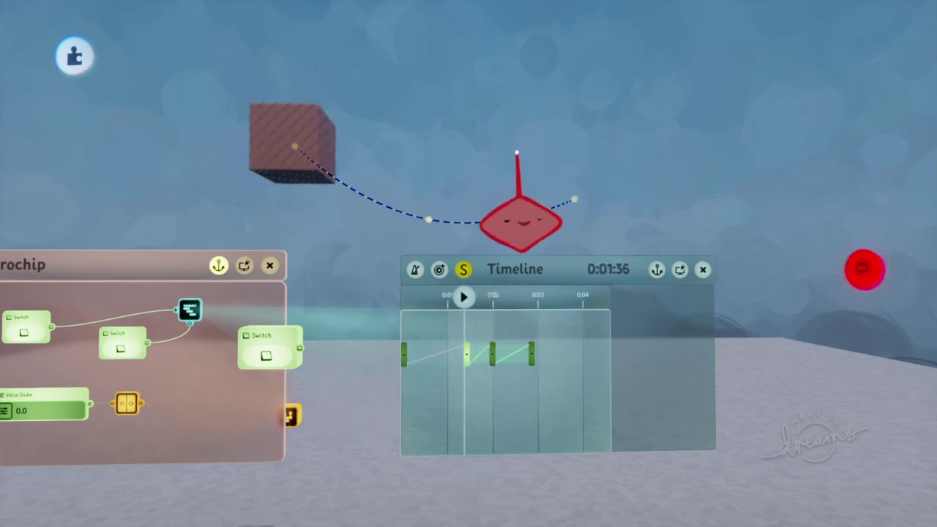
key(Right)
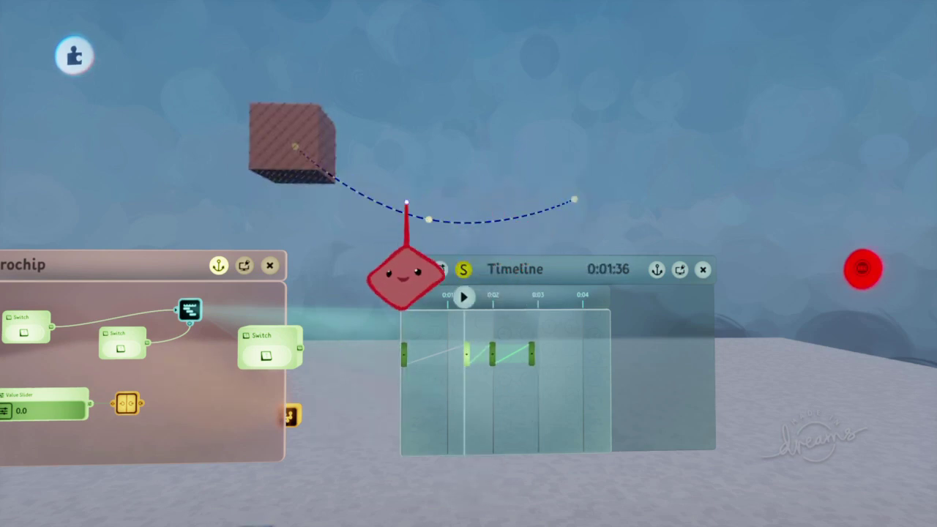
key(space)
drag(430, 184, 437, 134)
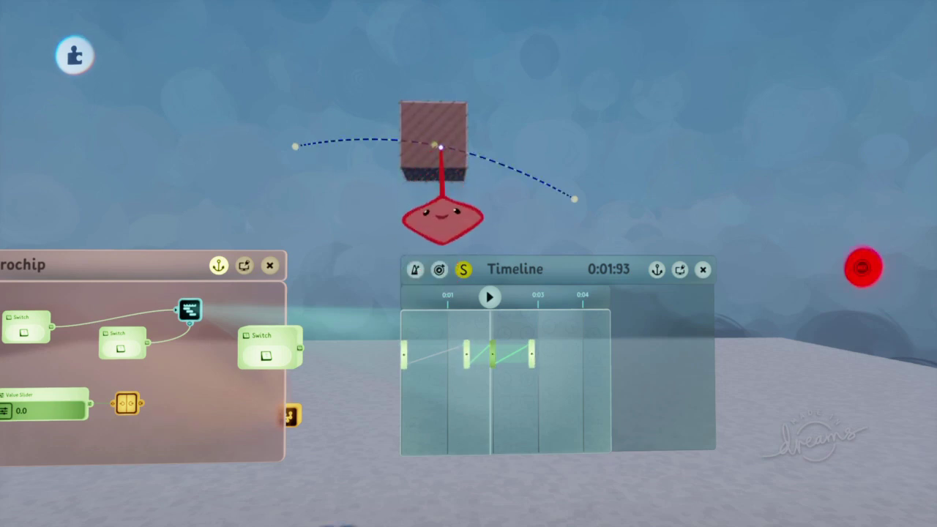
drag(442, 218, 448, 174)
Re-record the second keyframe with the block lower and farther right, and the last keyframe with the block set back beneath the third position.
key(Left)
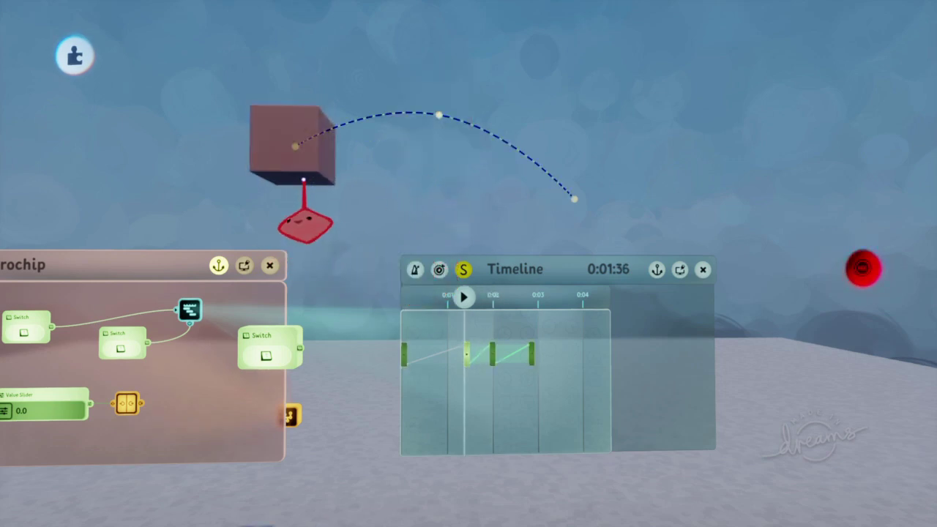
drag(303, 180, 349, 202)
key(Right)
key(Right)
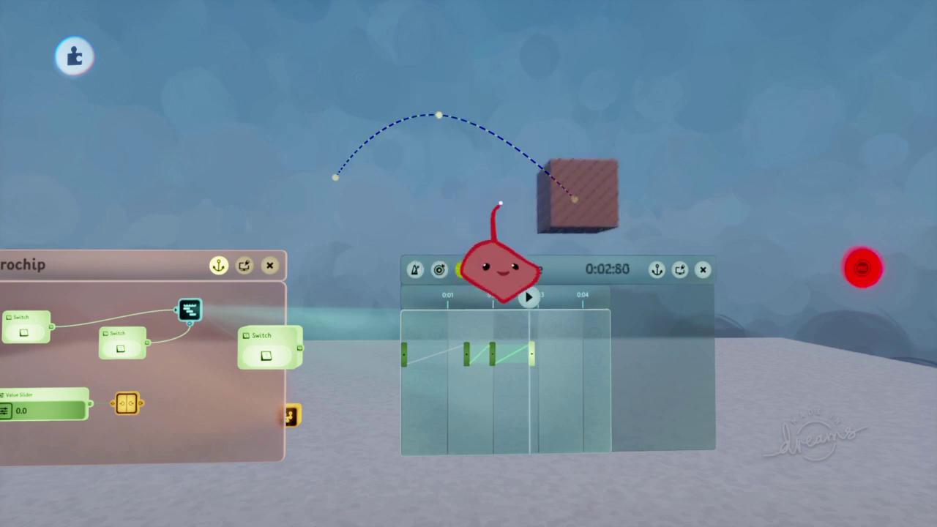
drag(576, 218, 393, 183)
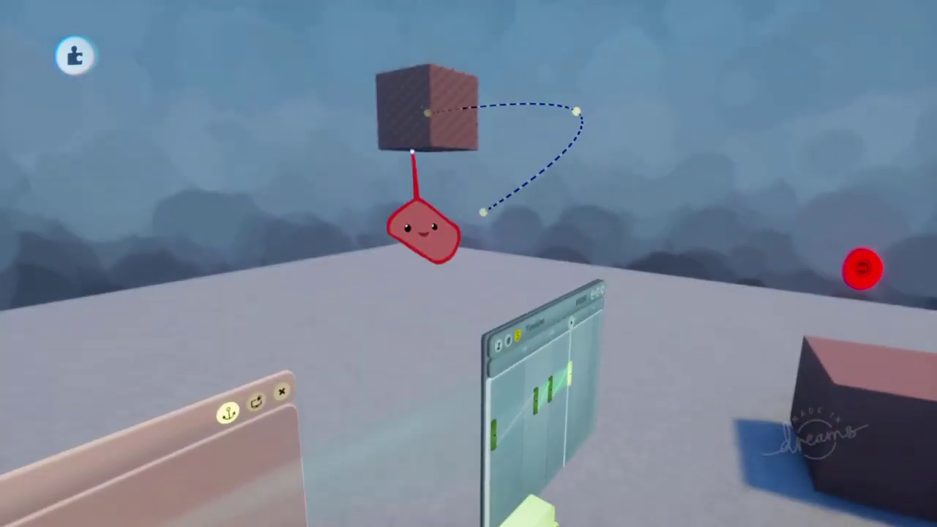
drag(412, 152, 427, 203)
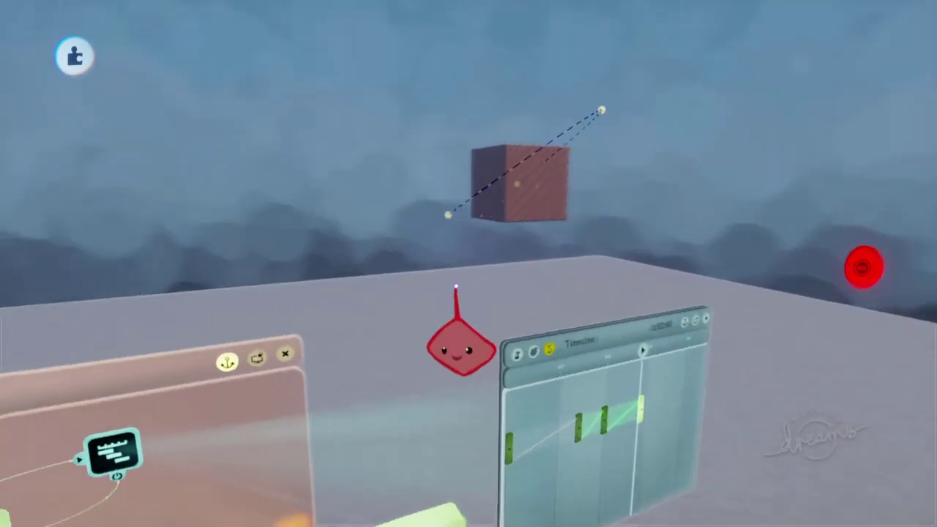
Re-record the first keyframe with the block raised toward its second position, and finish recording.
key(Left)
key(Left)
key(Left)
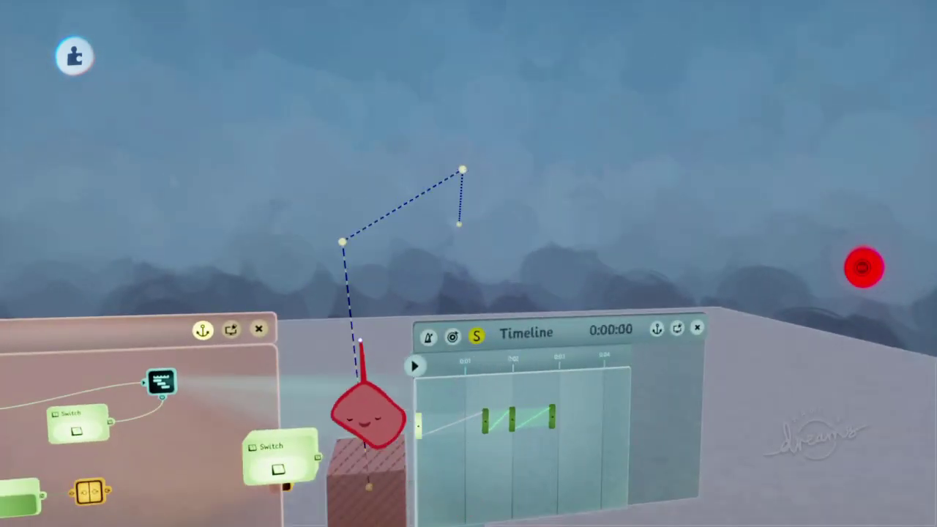
drag(355, 484, 322, 387)
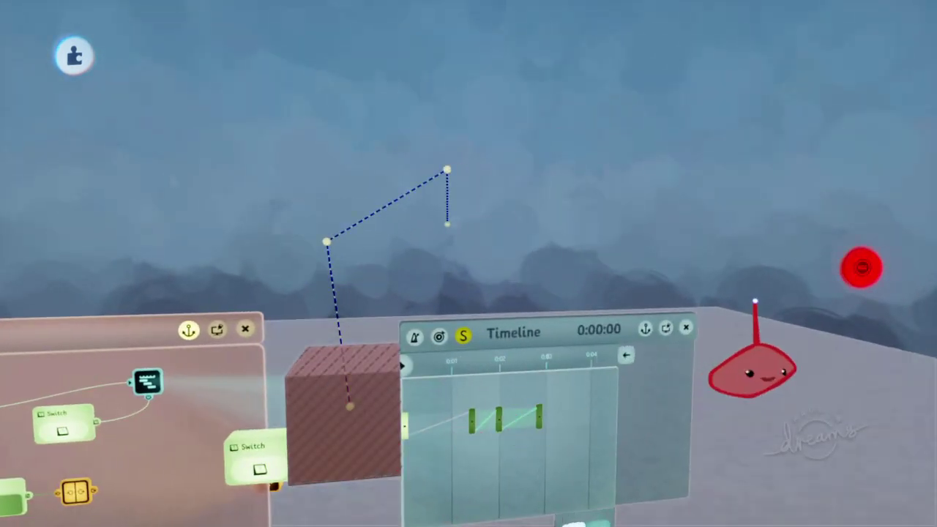
click(862, 267)
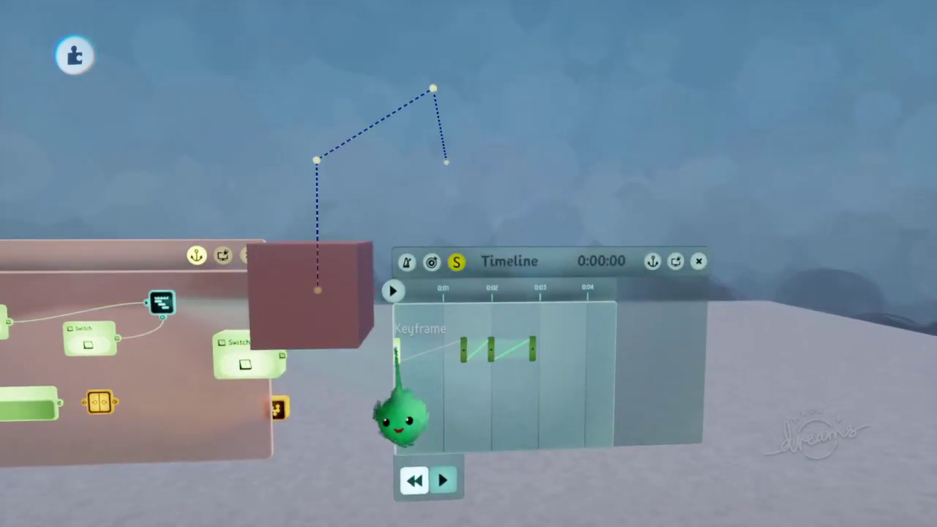
Give the first keyframe a linear blend into the second keyframe.
key(Escape)
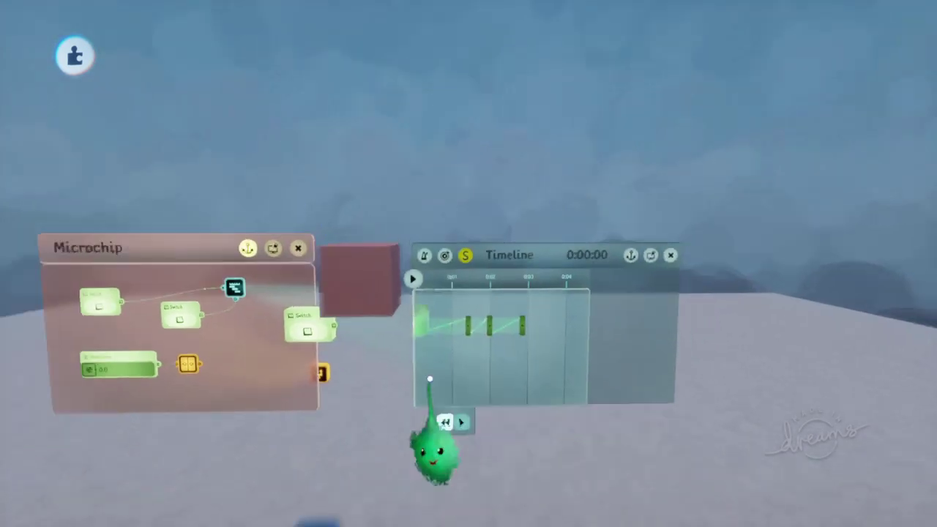
middle_drag(432, 320, 434, 341)
middle_drag(438, 399, 412, 391)
key(Left)
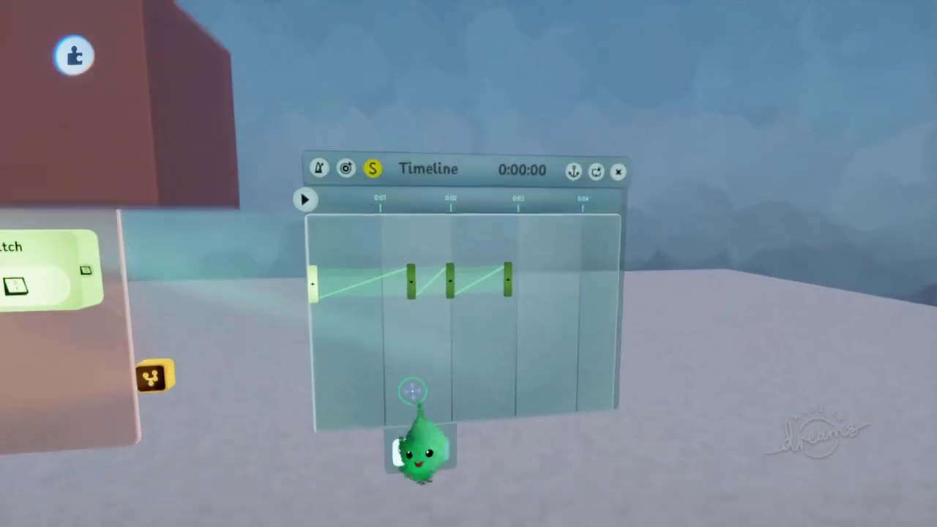
Change the second keyframe's blend type from Linear to a curved blend and inspect the motion path around the block.
click(413, 282)
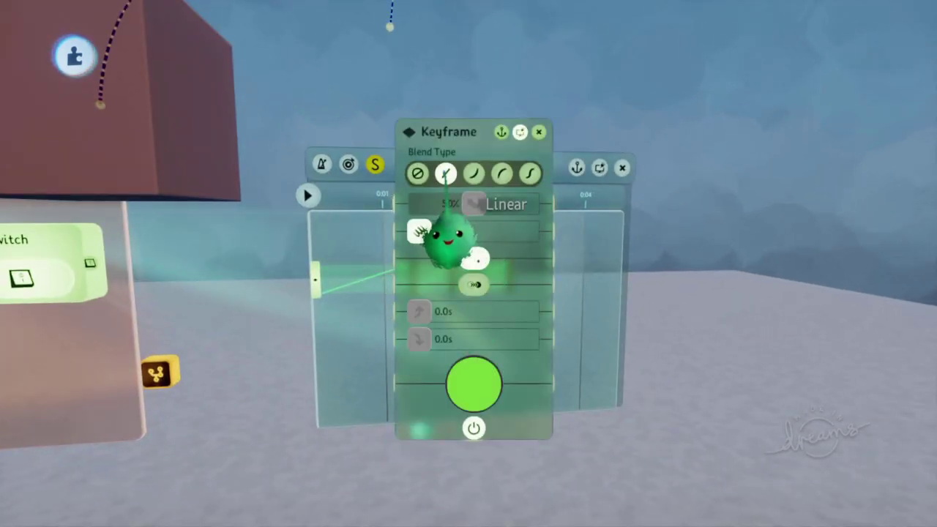
key(Escape)
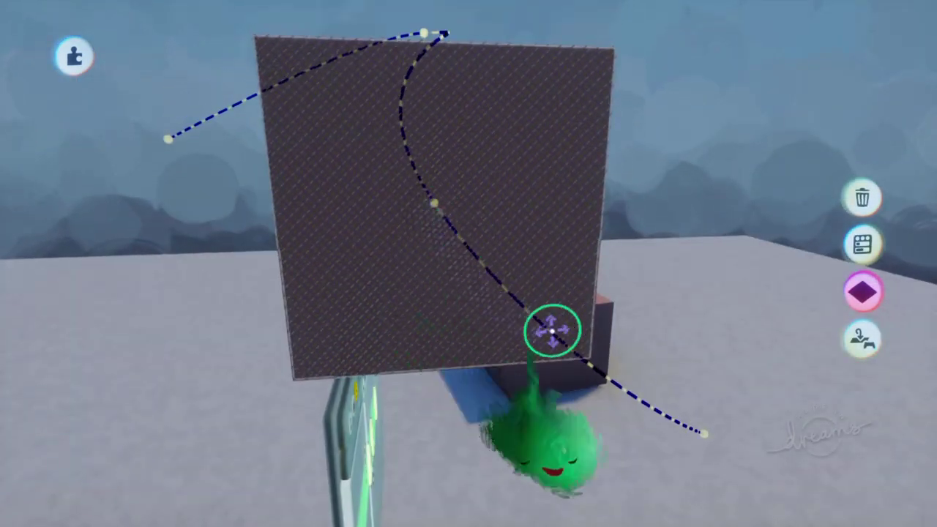
mouse_move(553, 331)
middle_down()
mouse_move(541, 360)
mouse_move(567, 494)
middle_up()
mouse_move(471, 212)
middle_down()
mouse_move(538, 231)
mouse_move(544, 245)
mouse_move(556, 201)
middle_up()
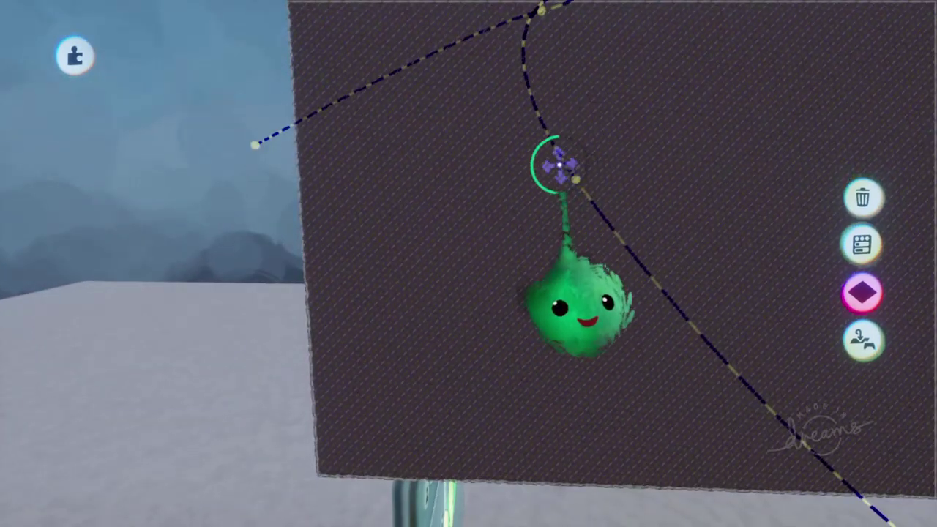
middle_drag(541, 111, 473, 399)
Play and rewind the timeline to check the second keyframe's curved blend, returning to that keyframe.
key(Left)
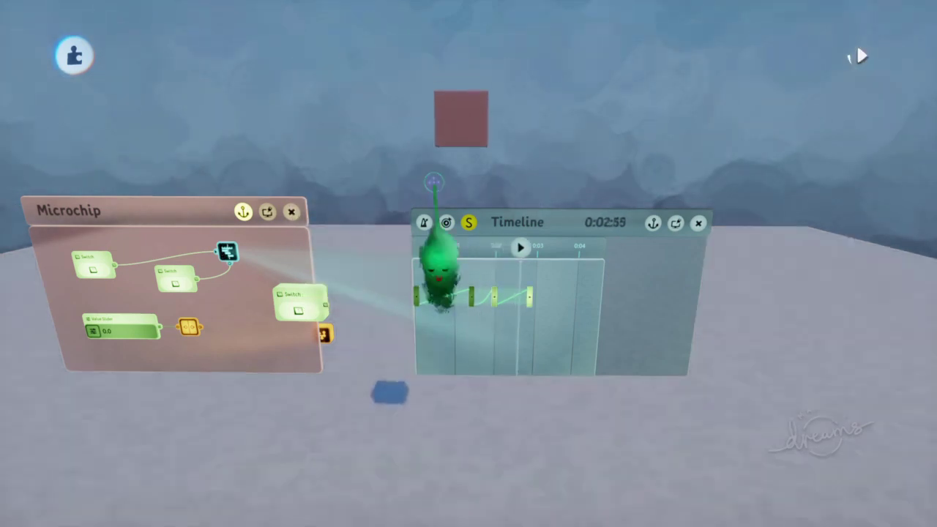
key(Left)
middle_drag(452, 378, 470, 406)
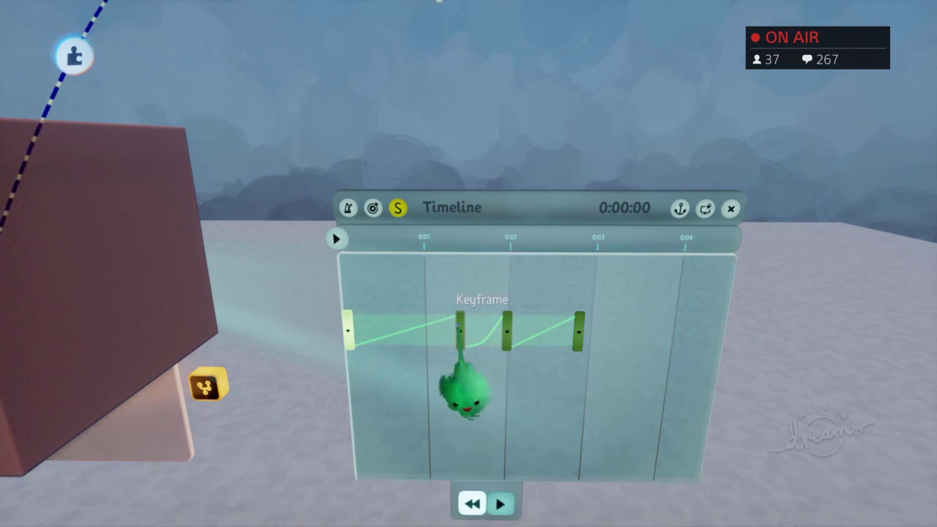
click(491, 219)
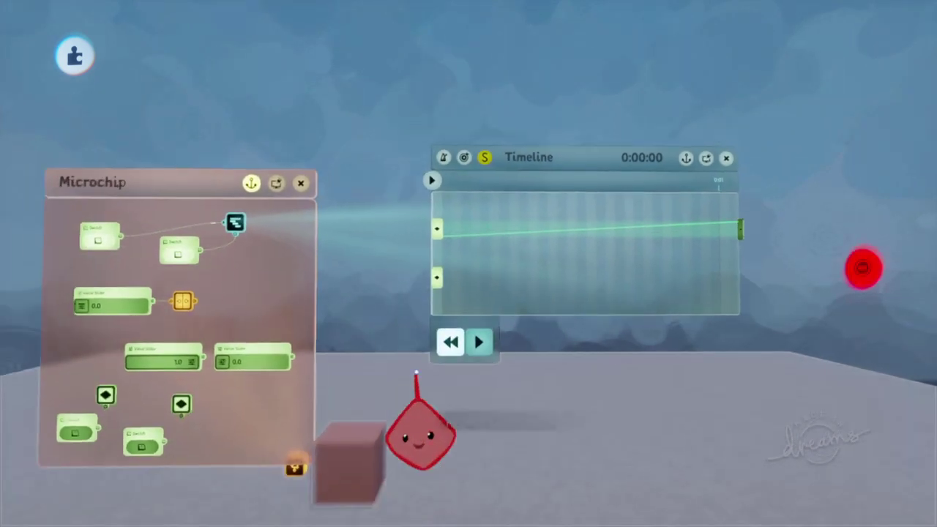
Record a red tint colour for the ground sculpture in the new keyframe at the timeline's start.
click(465, 478)
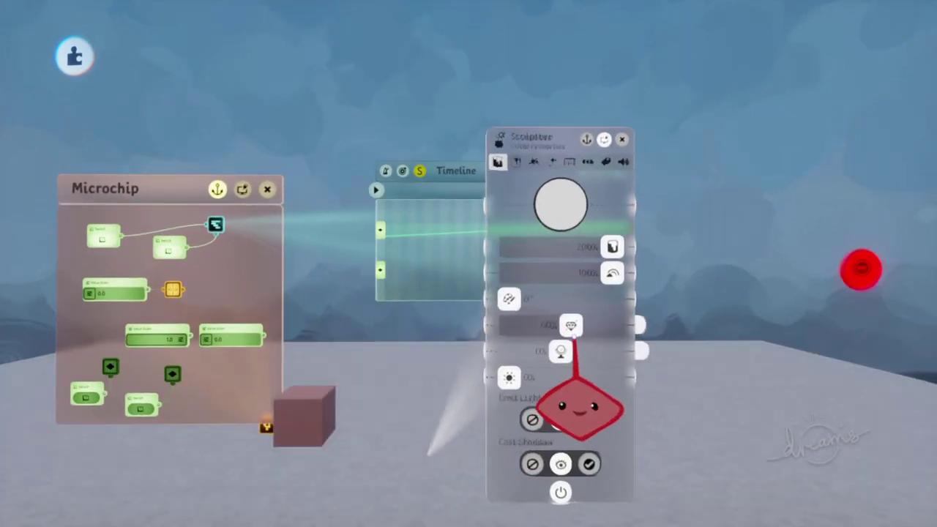
click(556, 201)
drag(582, 215, 599, 204)
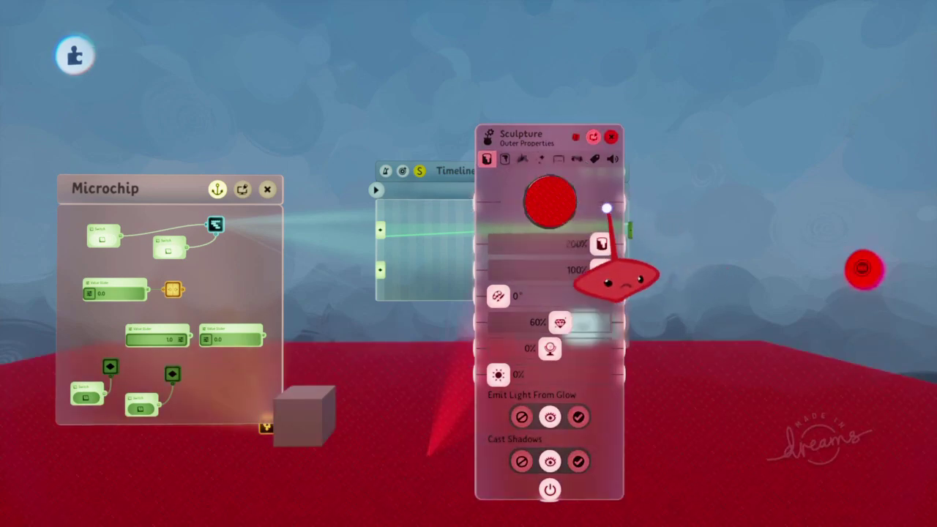
click(863, 270)
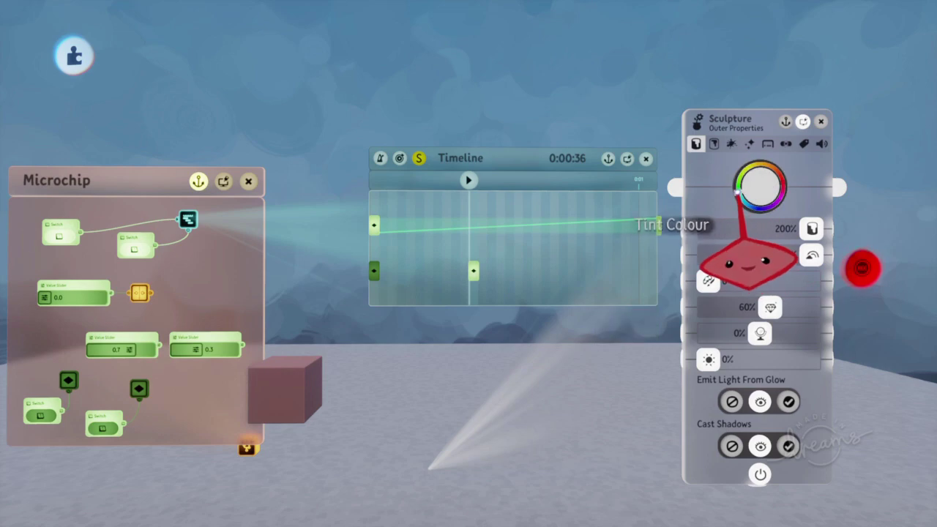
Record the ground's tint as green in the keyframe at 0:00:36 and as blue in the one at 0:00:56.
click(744, 192)
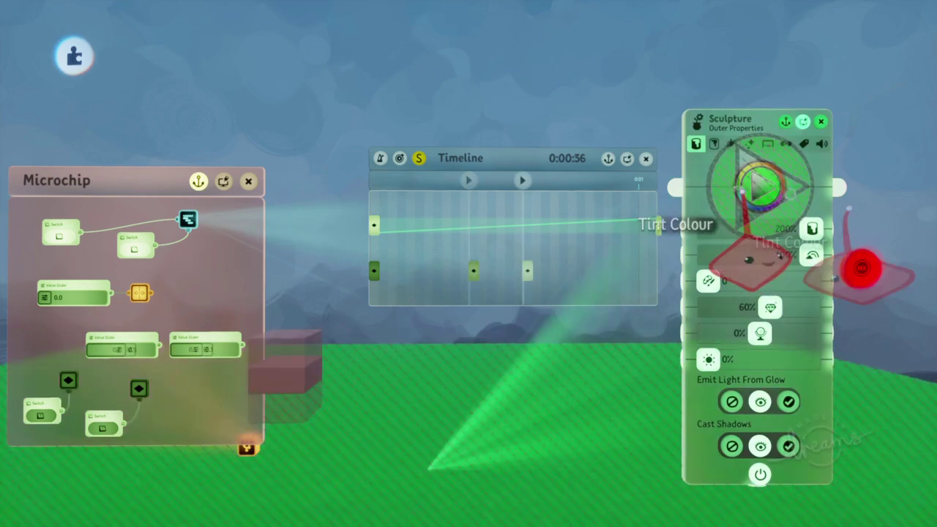
click(753, 206)
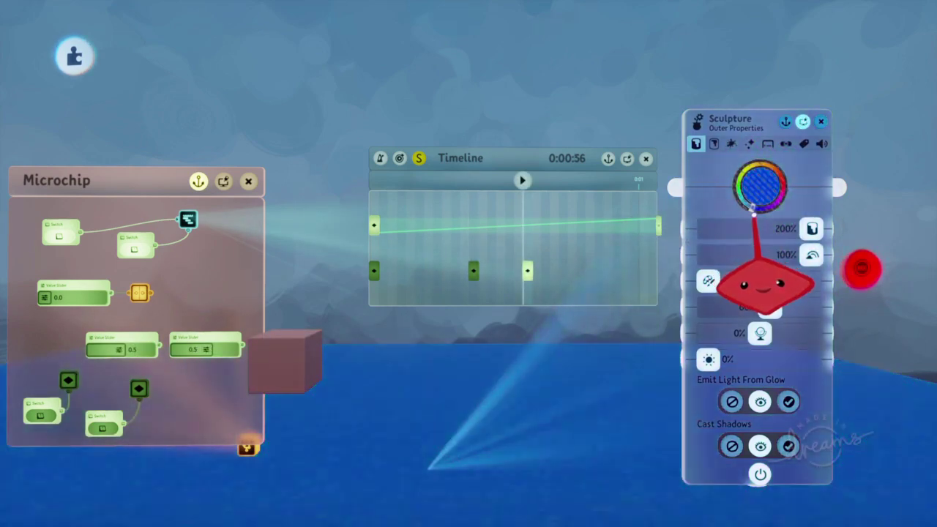
click(858, 265)
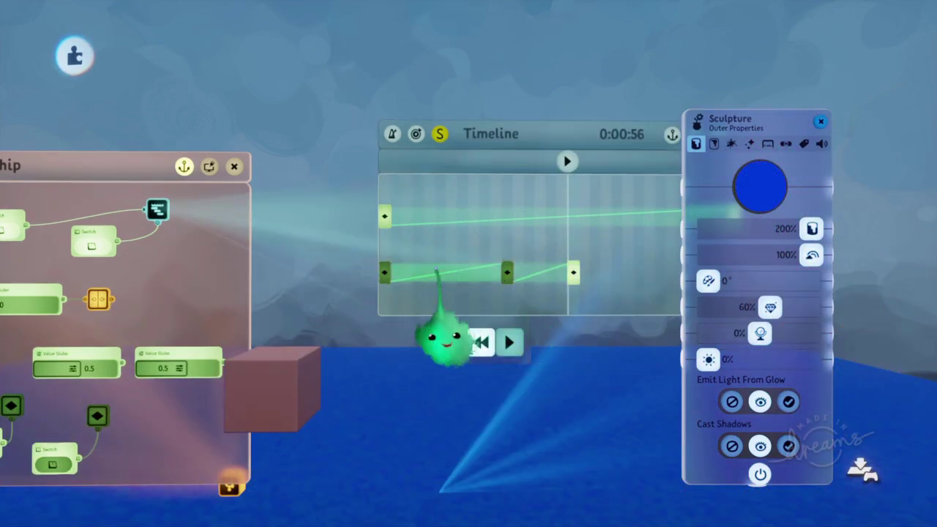
Check the first colour keyframe's blend settings, and rewind and play the timeline to watch the ground's tint blend.
click(384, 273)
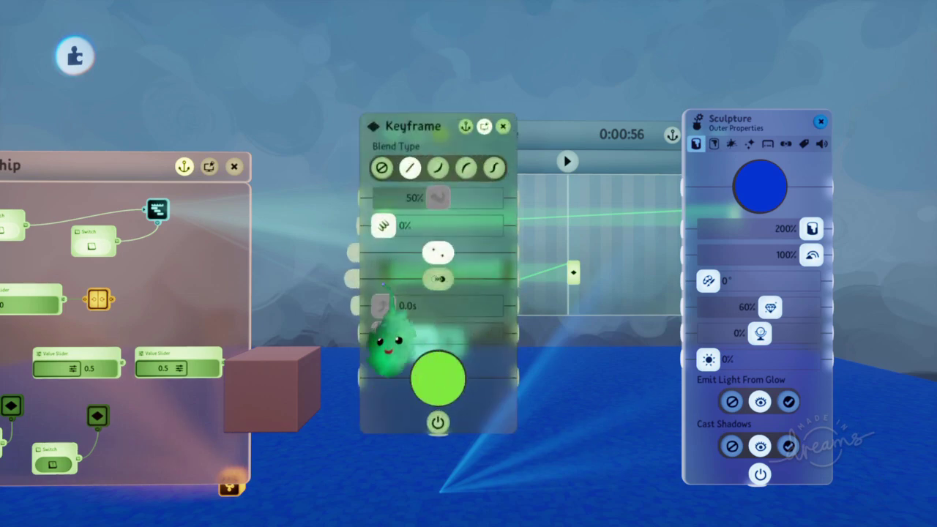
key(Escape)
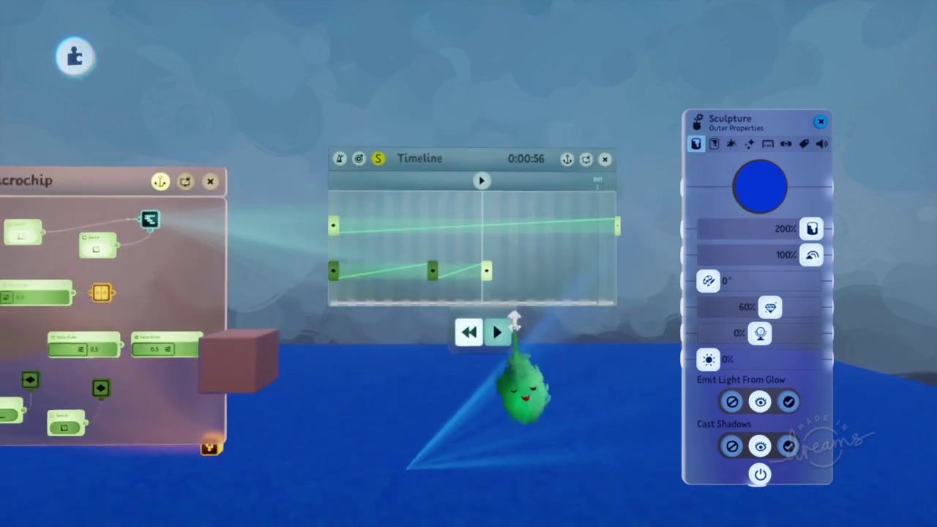
key(Down)
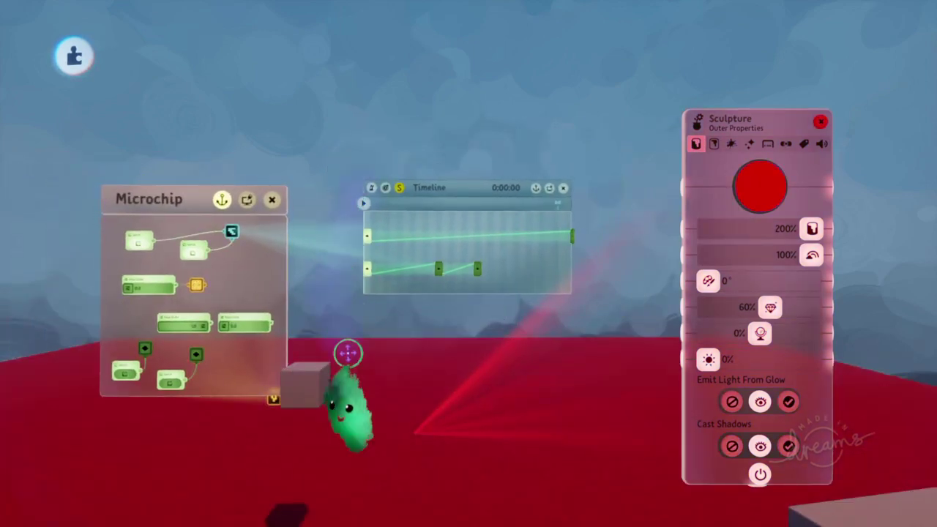
key(Up)
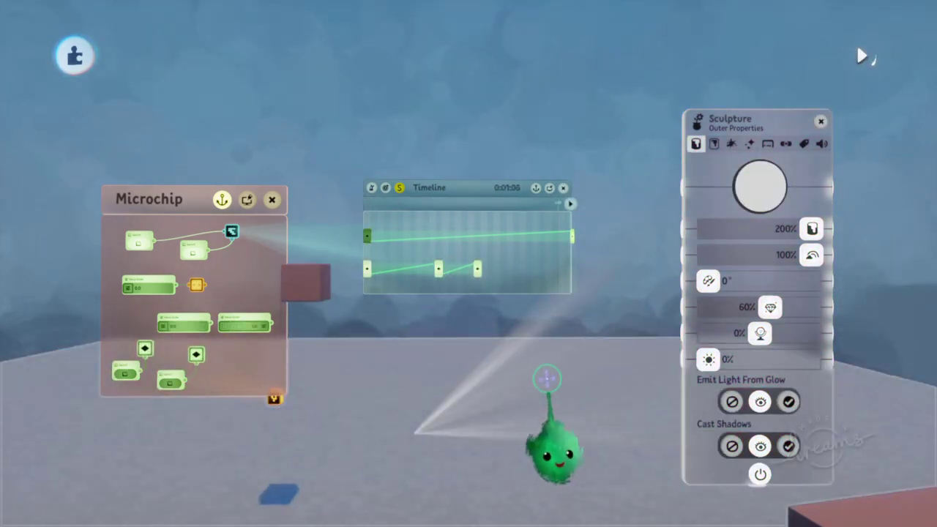
key(Escape)
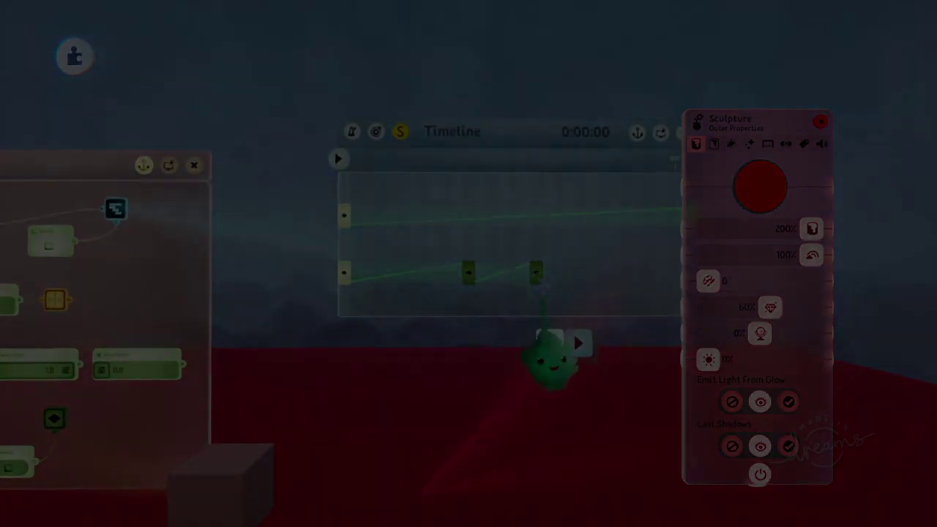